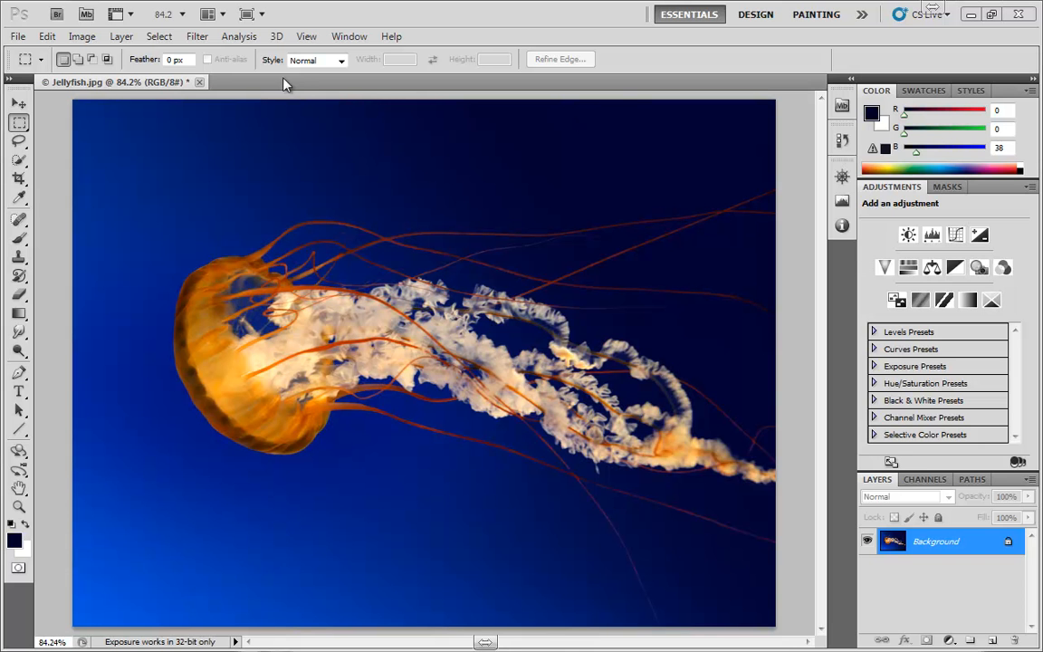
- Open the Color Range selection dialog and move it clear of the jellyfish's bell
click(158, 36)
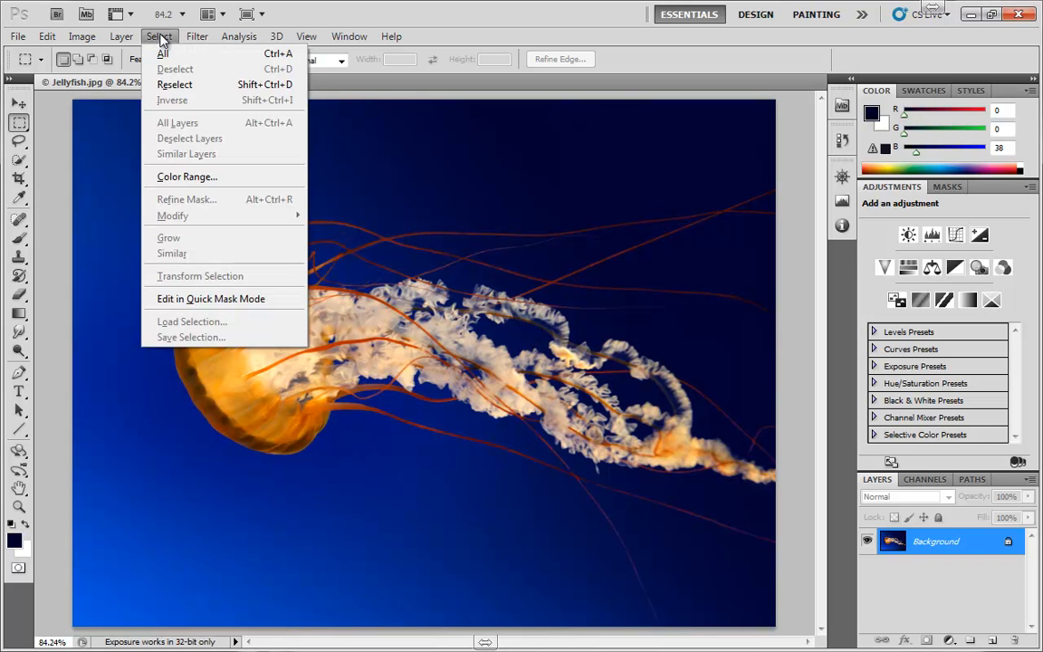
click(186, 174)
drag(349, 227, 602, 167)
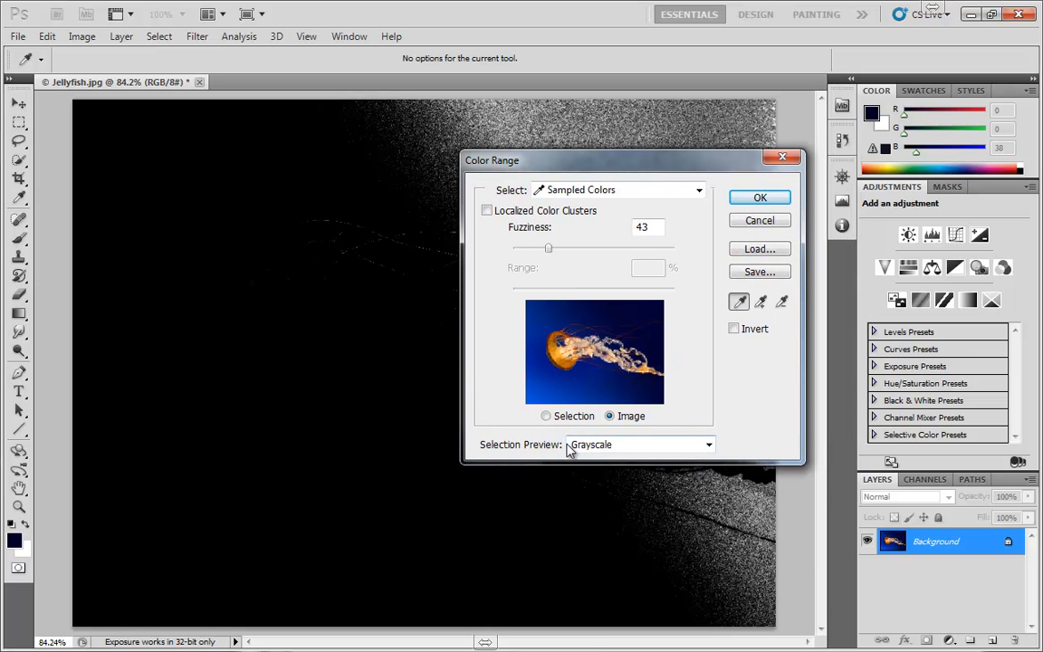
key(alt)
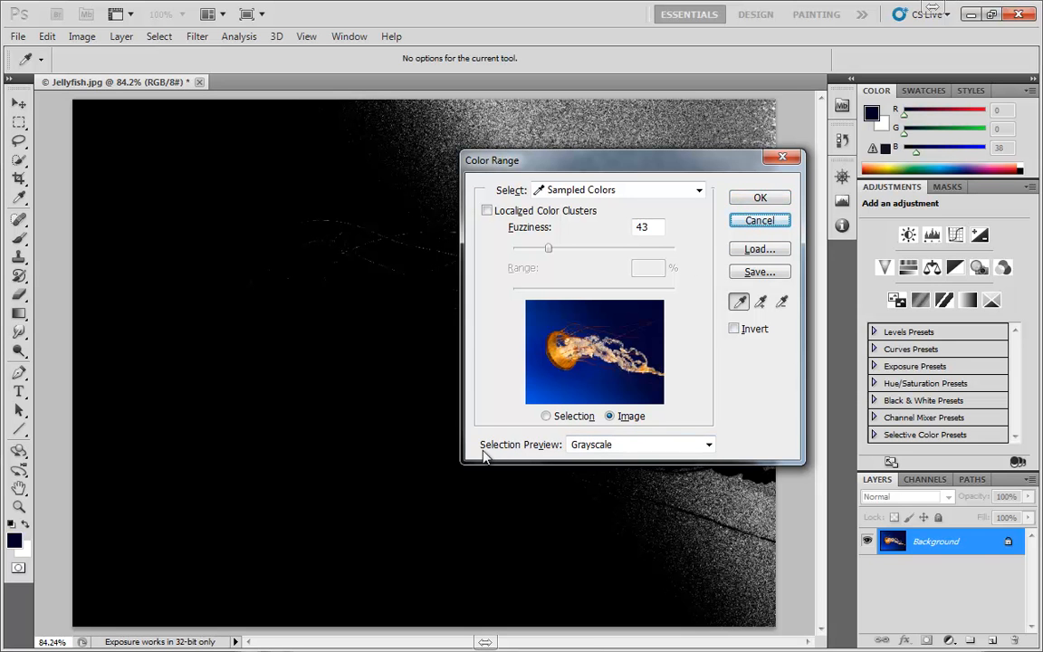
- Compare the None selection preview with Grayscale, leaving the preview on Grayscale
click(582, 444)
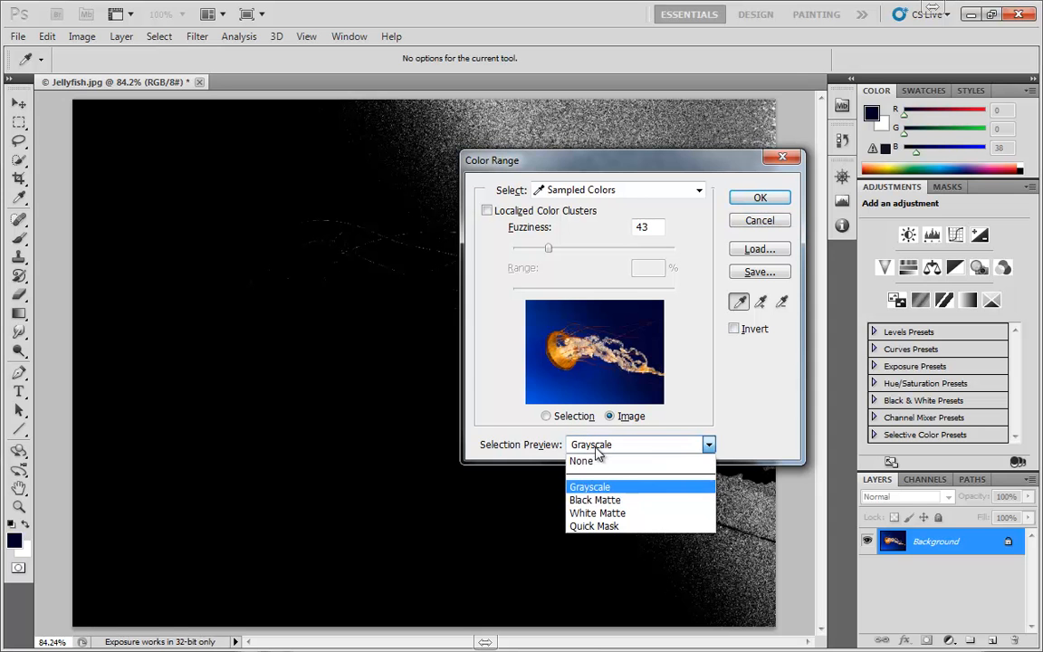
click(596, 462)
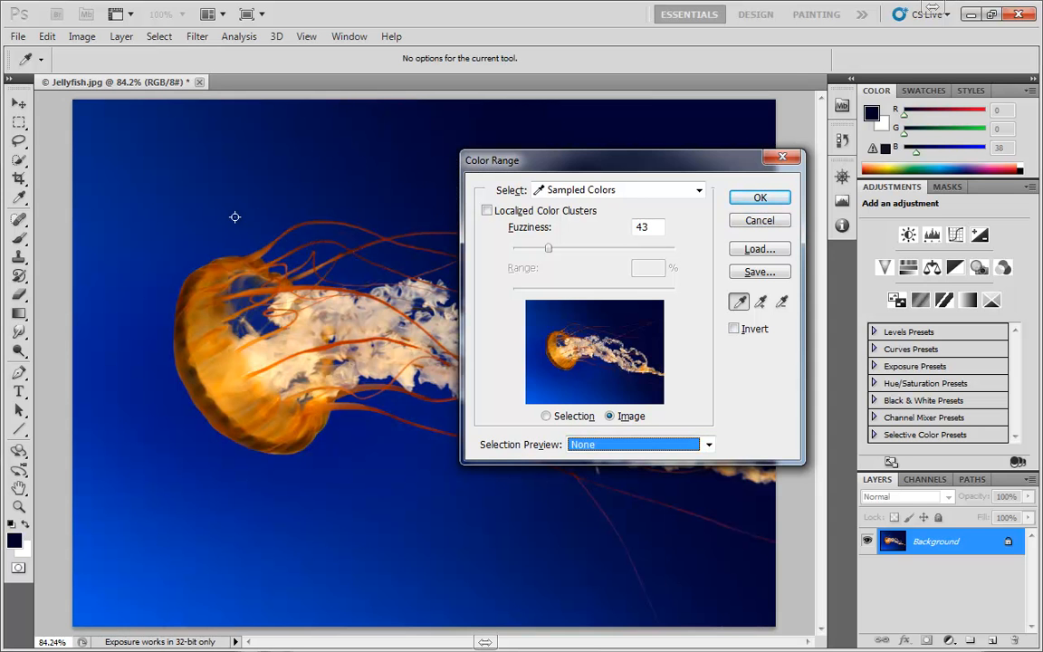
click(618, 445)
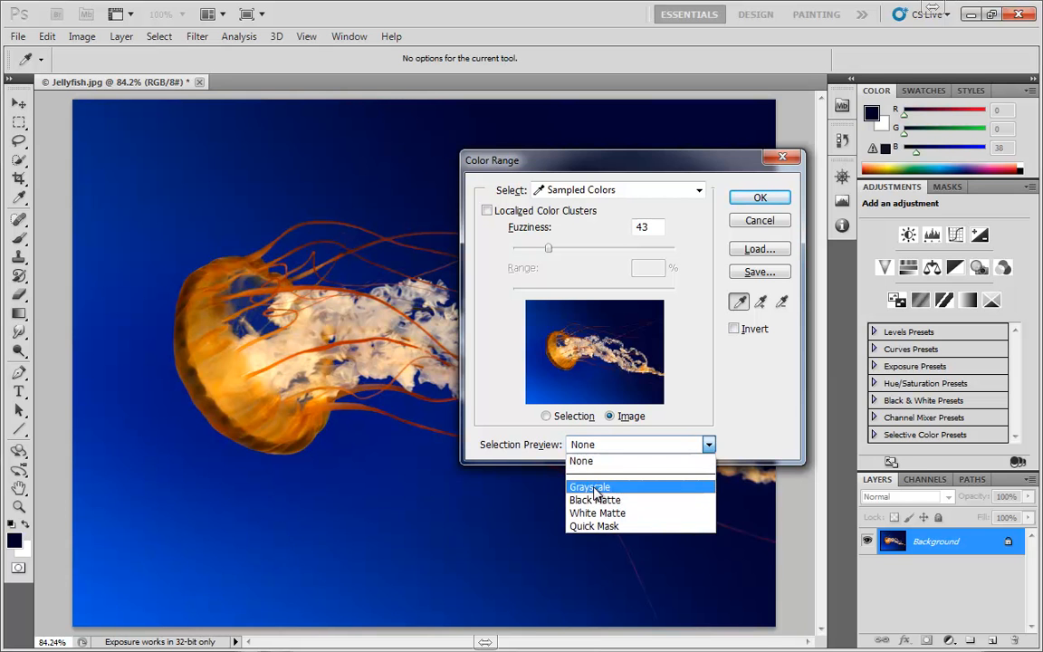
click(592, 489)
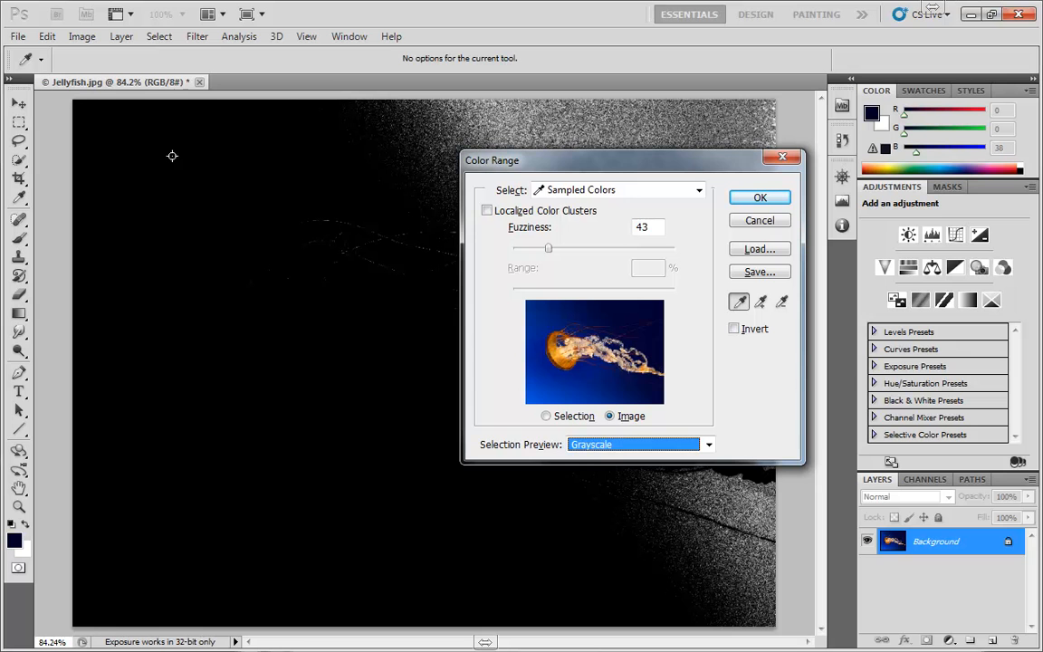
- Sample the blue water just below the bell and compare the Black Matte, White Matte and Quick Mask previews, returning to Grayscale
click(234, 447)
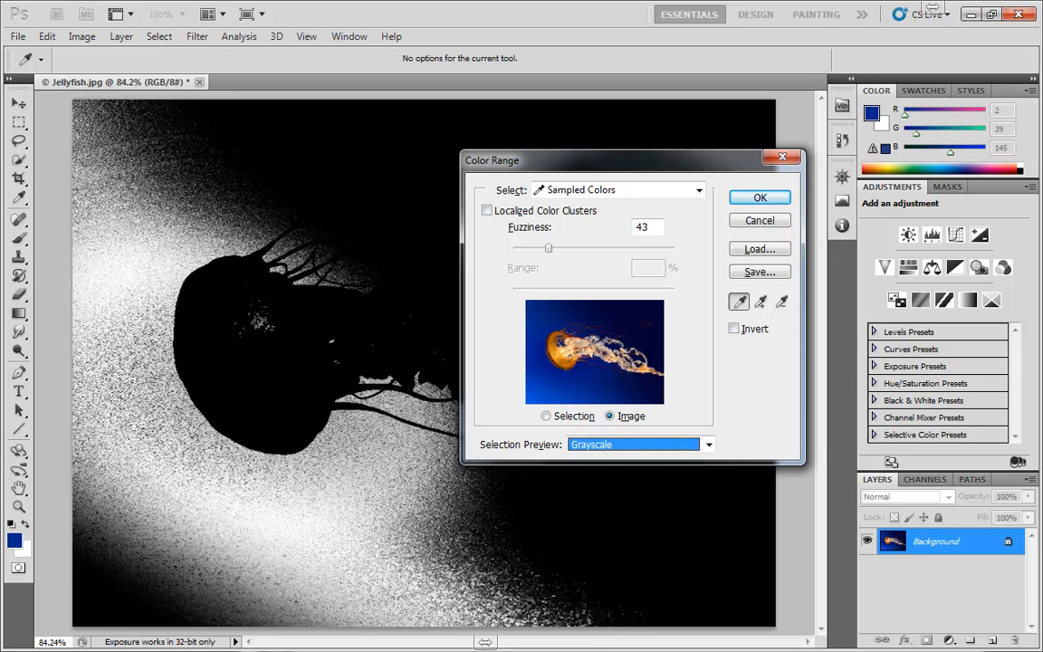
click(709, 444)
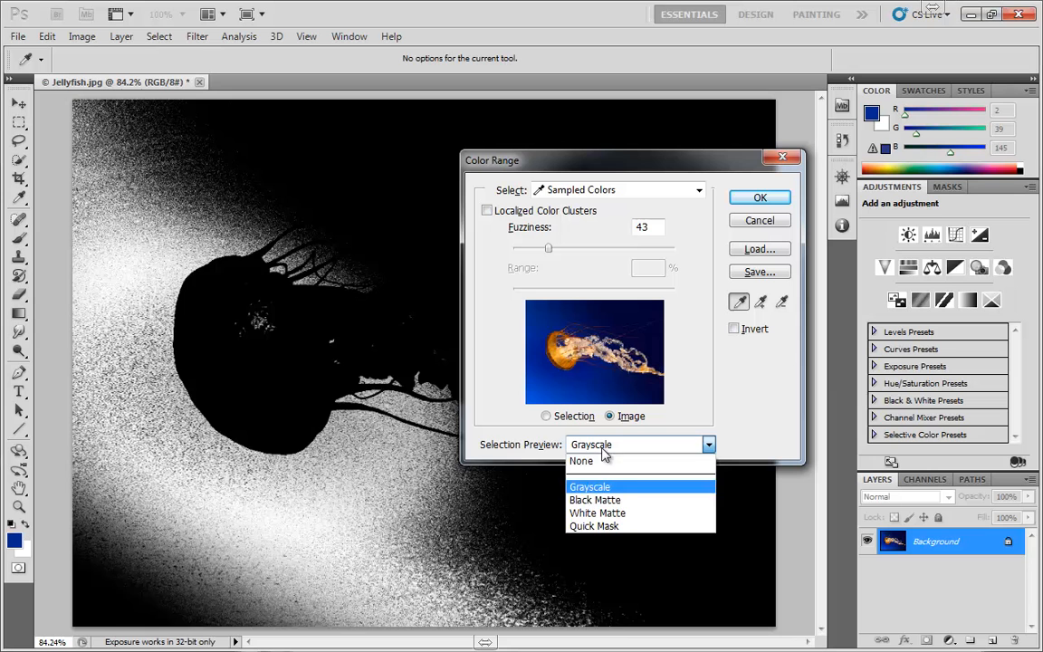
click(597, 498)
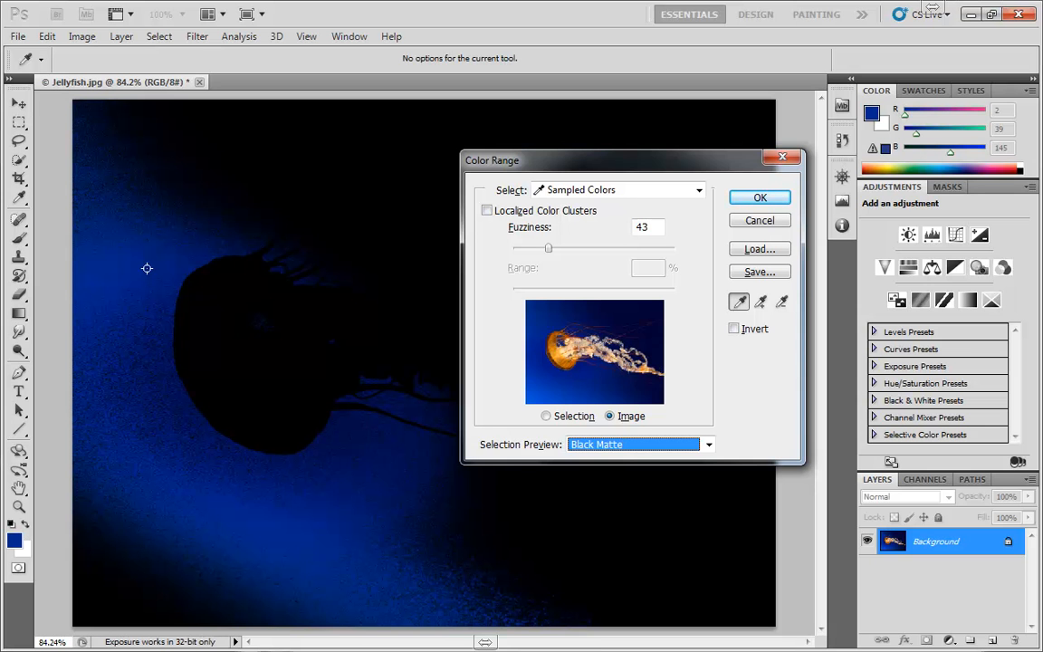
click(633, 444)
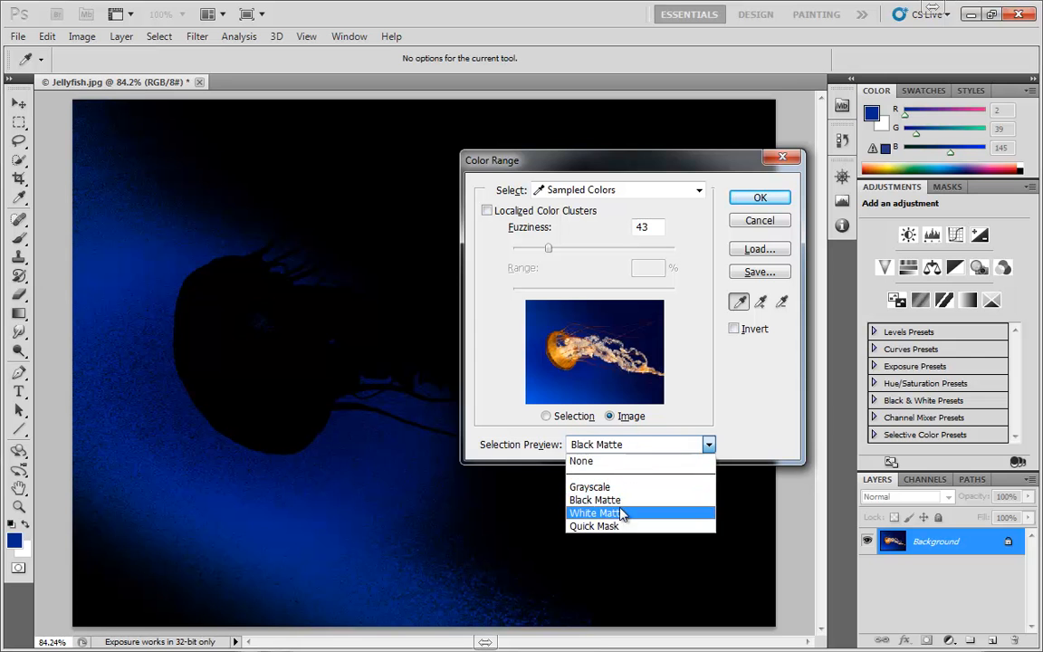
click(618, 512)
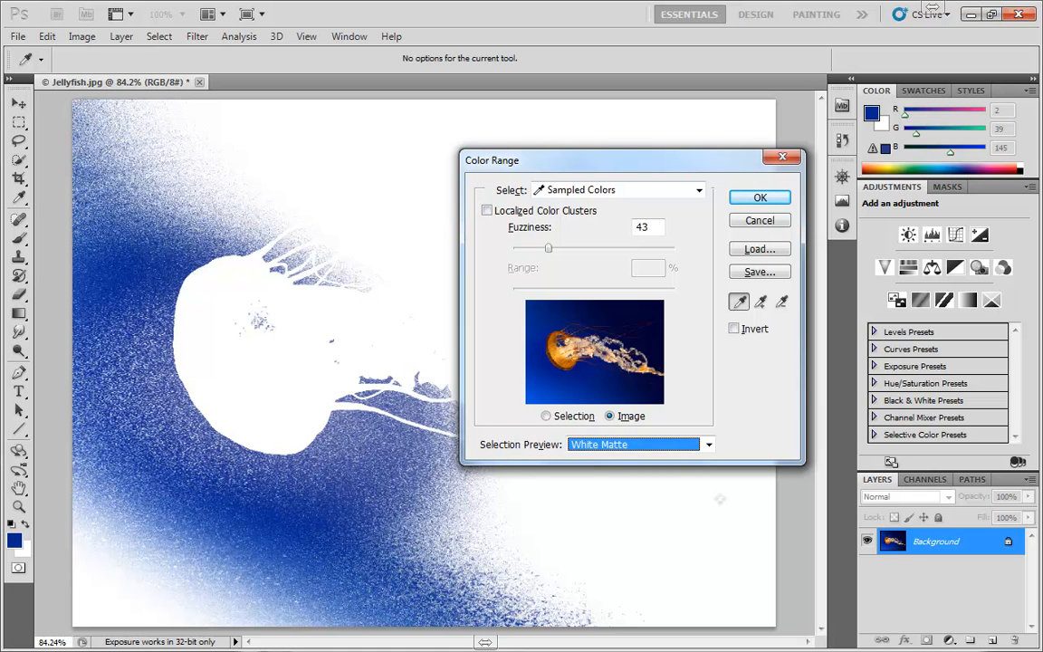
click(634, 444)
click(608, 524)
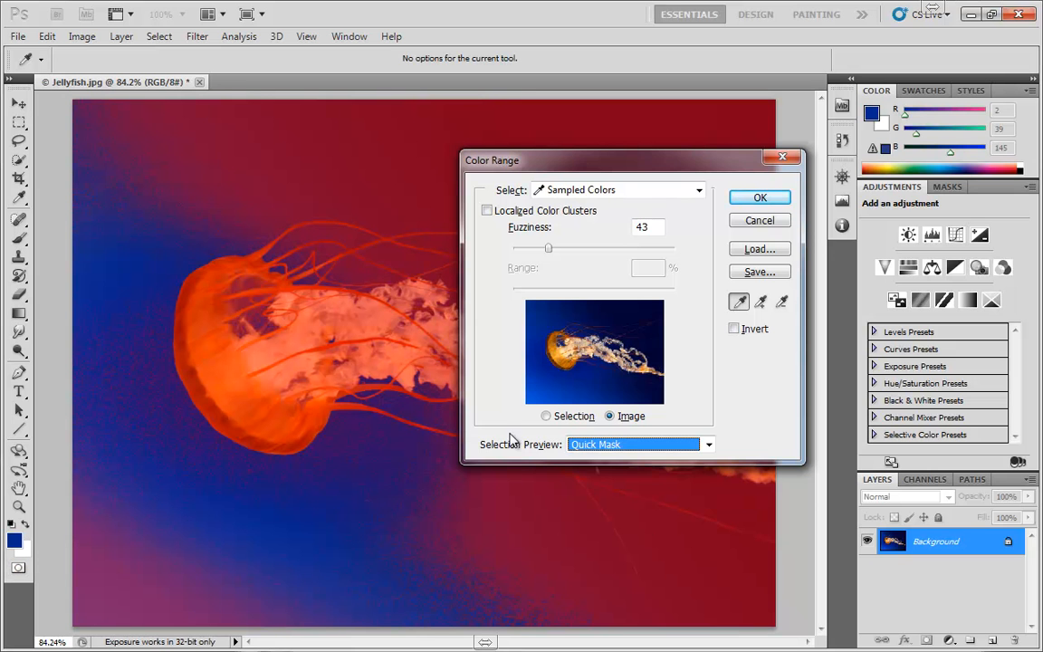
click(610, 445)
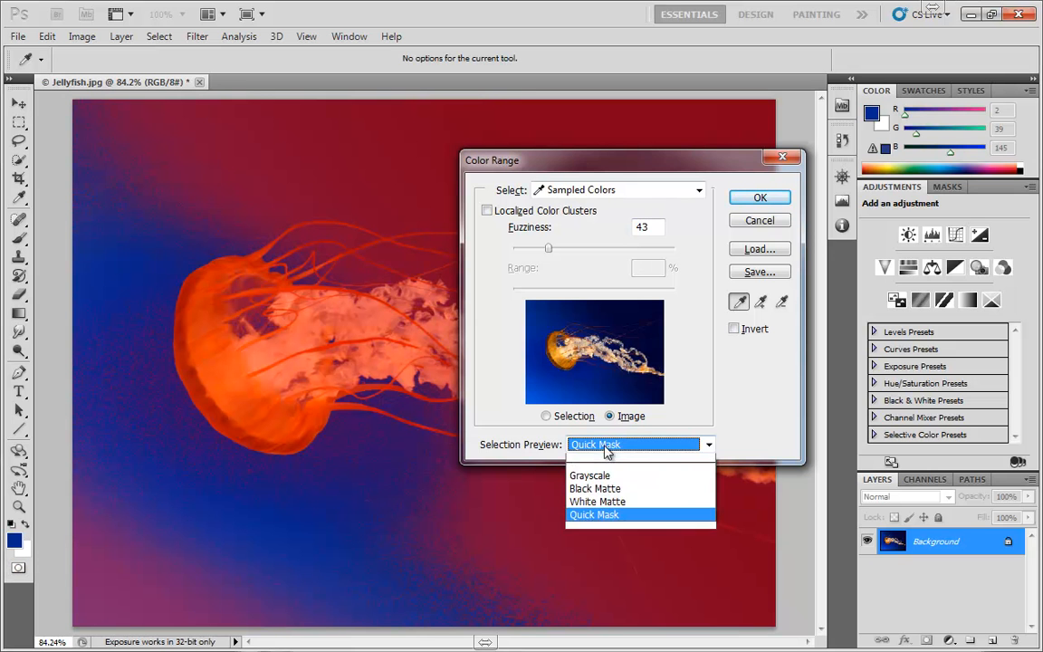
click(590, 422)
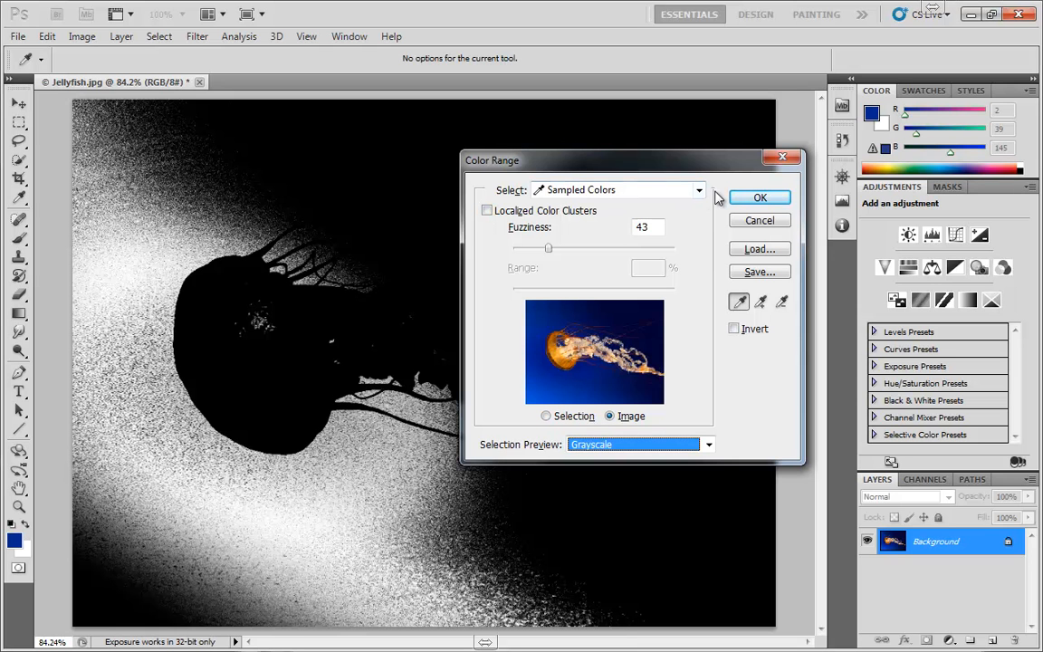
- Preview the Reds, Yellows, Blues and Cyans color range presets, moving the dialog further aside to uncover the image
click(576, 197)
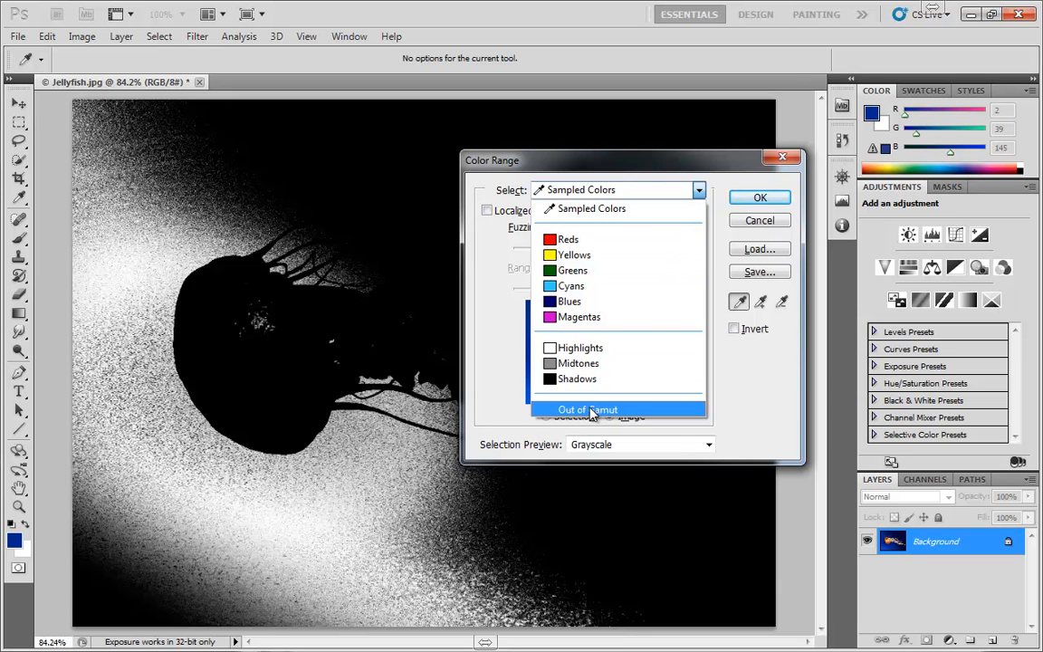
click(595, 240)
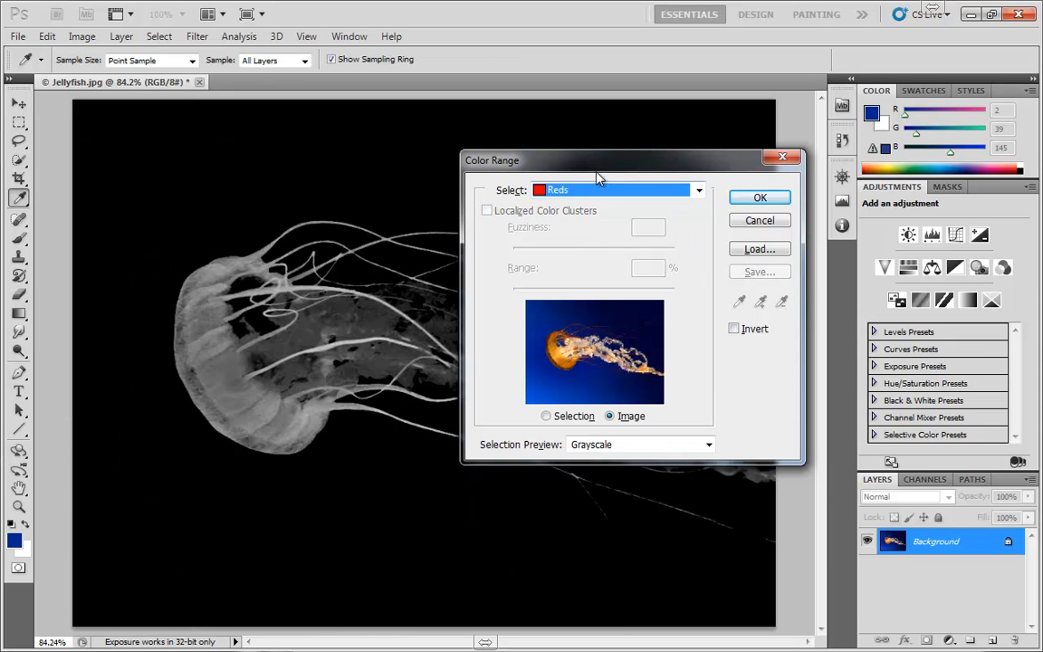
drag(597, 166, 700, 151)
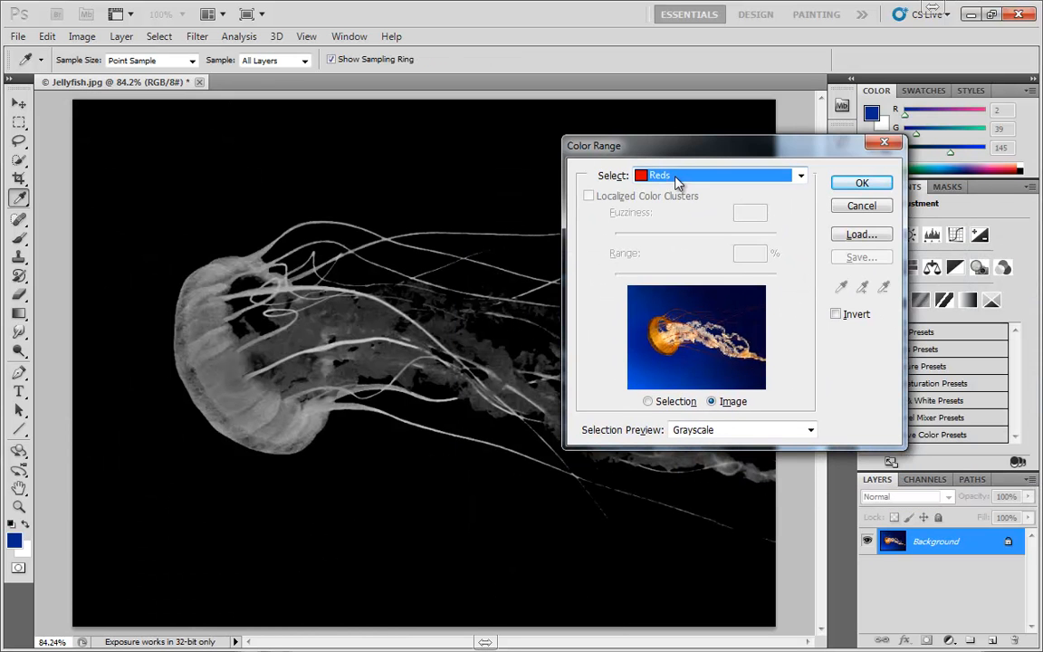
click(677, 181)
click(674, 240)
click(677, 181)
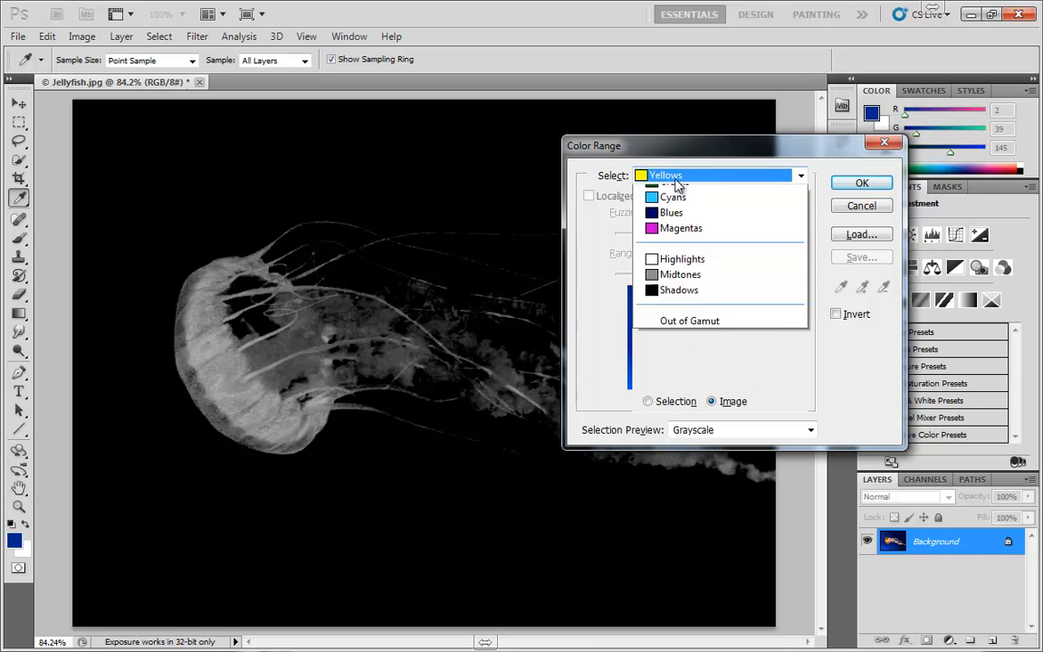
click(665, 289)
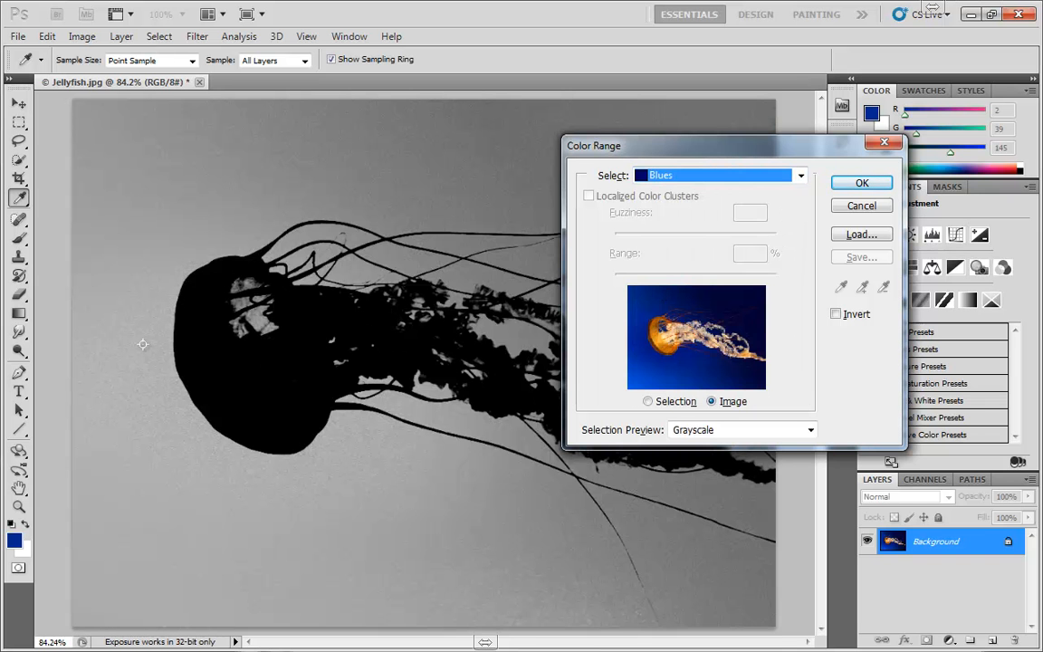
click(629, 175)
click(597, 262)
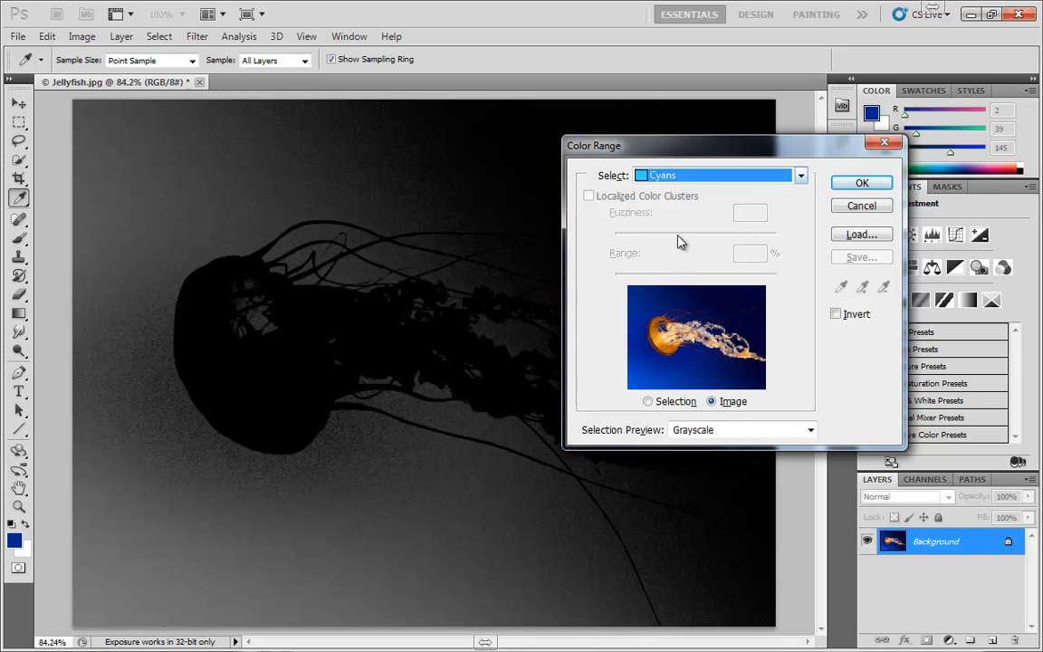
- Preview the Highlights, Shadows and Out of Gamut ranges, and set the color range back to Sampled Colors
click(688, 176)
click(681, 333)
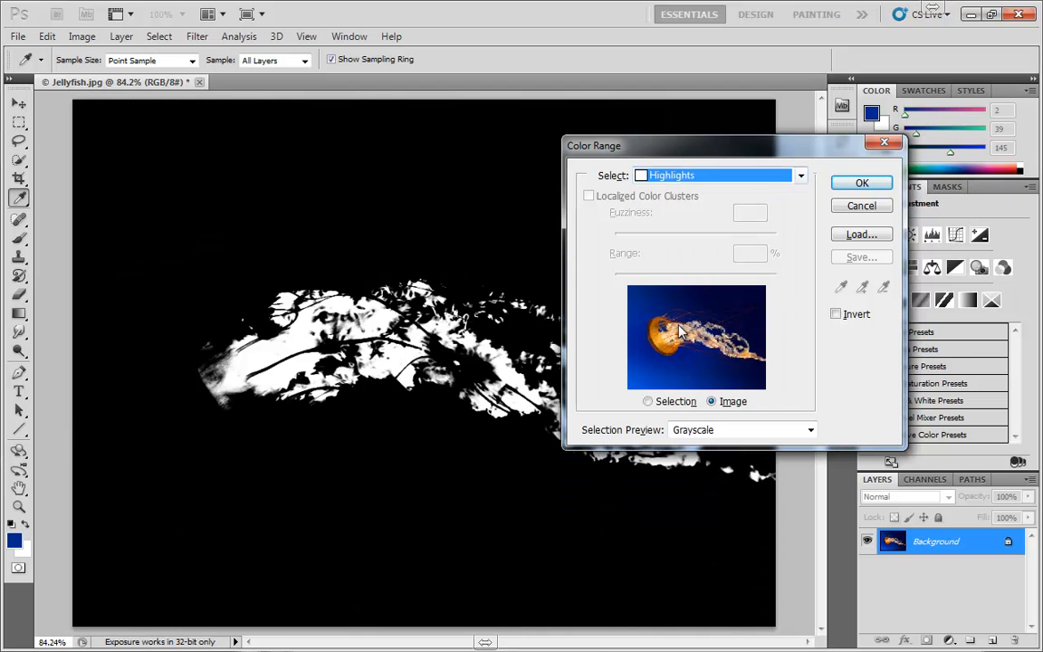
click(689, 176)
click(680, 366)
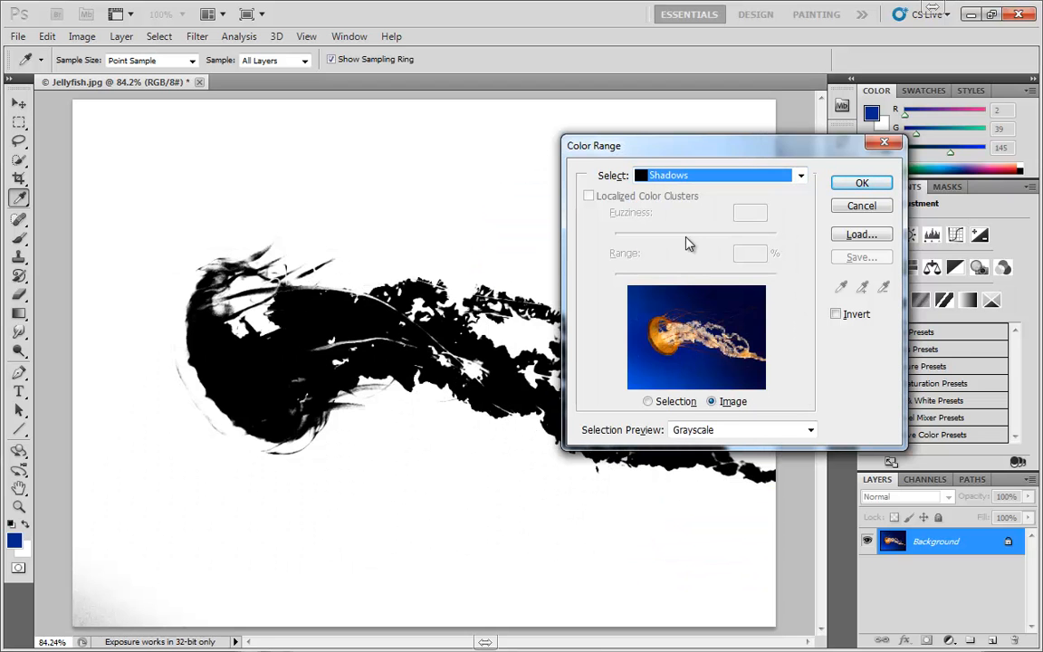
click(685, 178)
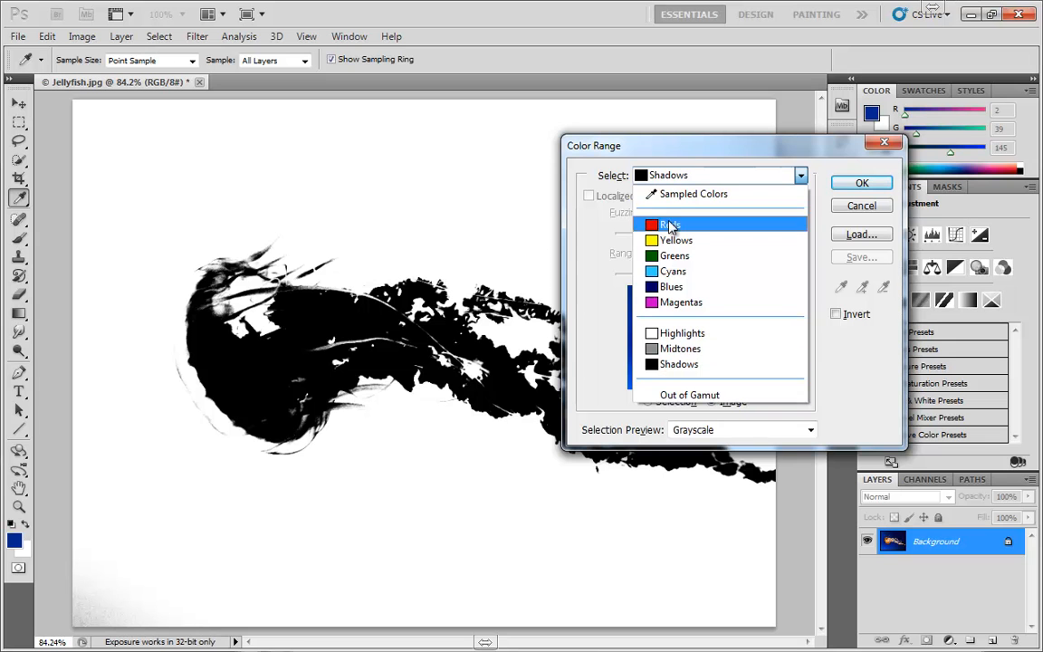
click(684, 396)
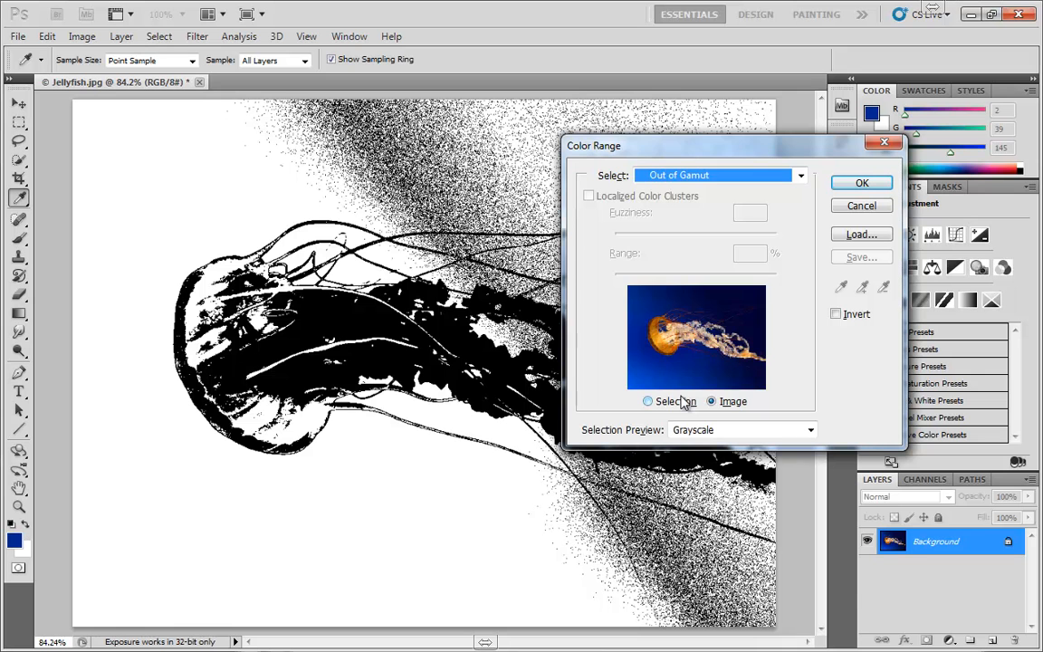
click(694, 175)
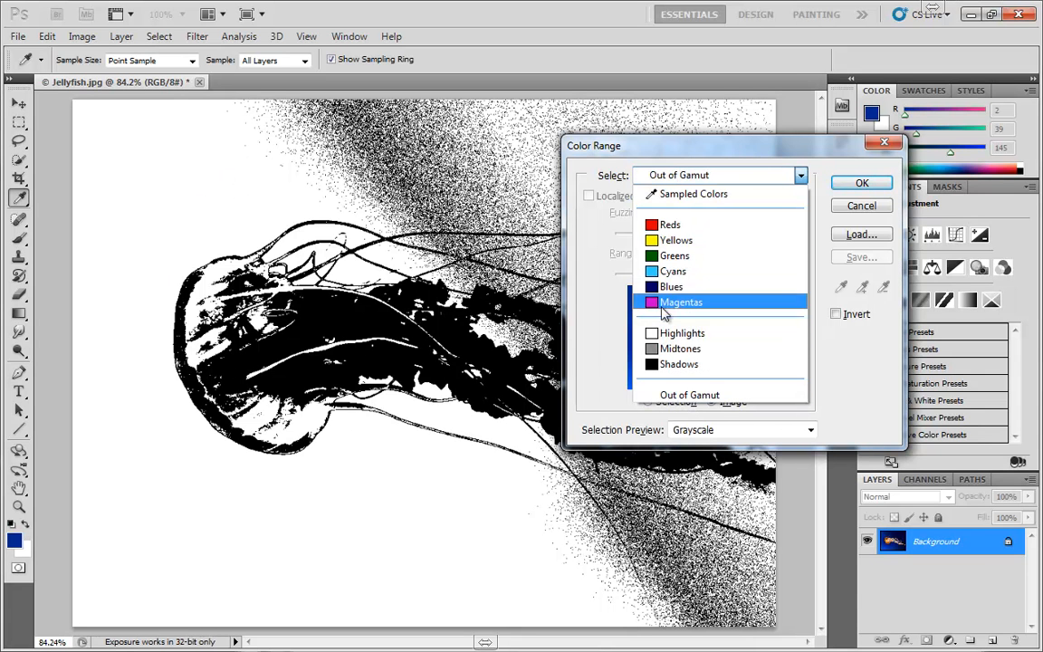
click(685, 194)
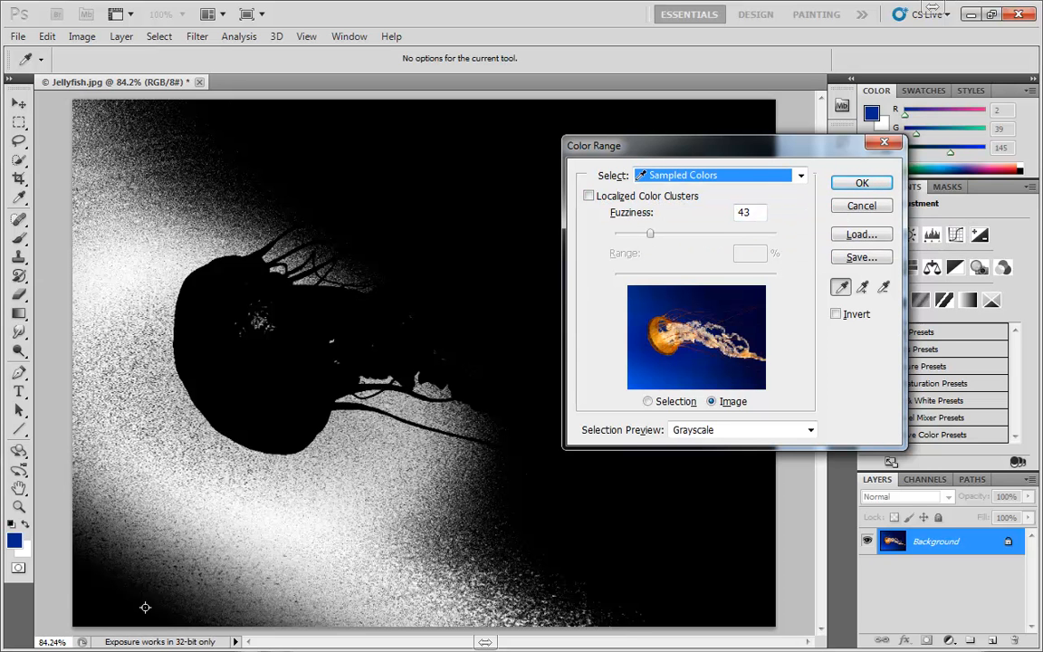
- Sample lighter and darker blues at various spots across the water background to compare the resulting grayscale selections
click(124, 535)
click(261, 433)
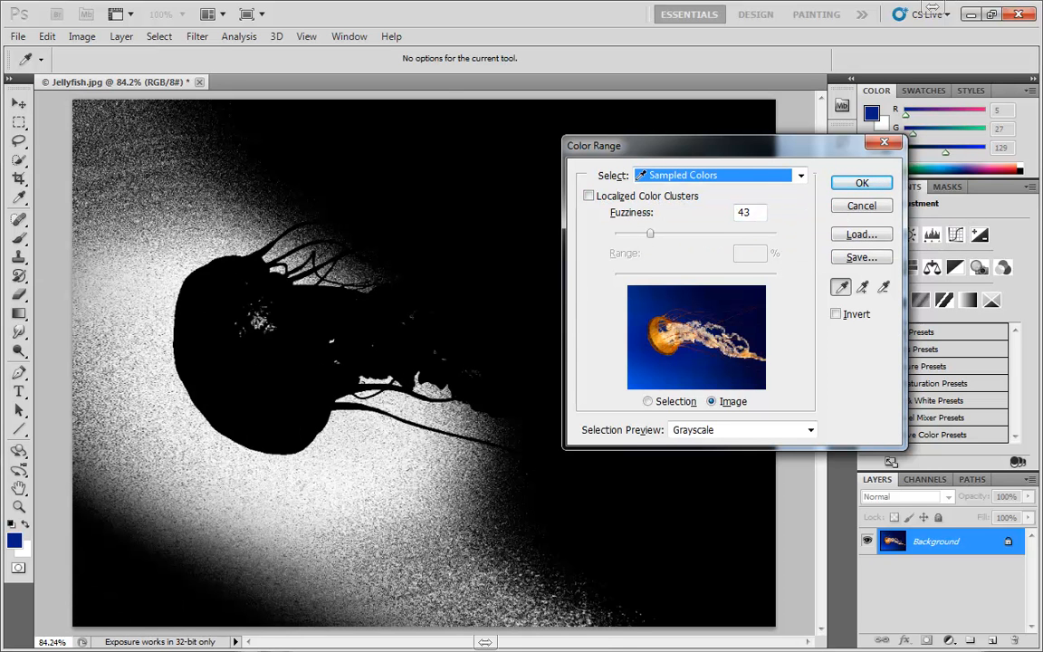
click(379, 222)
click(232, 149)
click(143, 238)
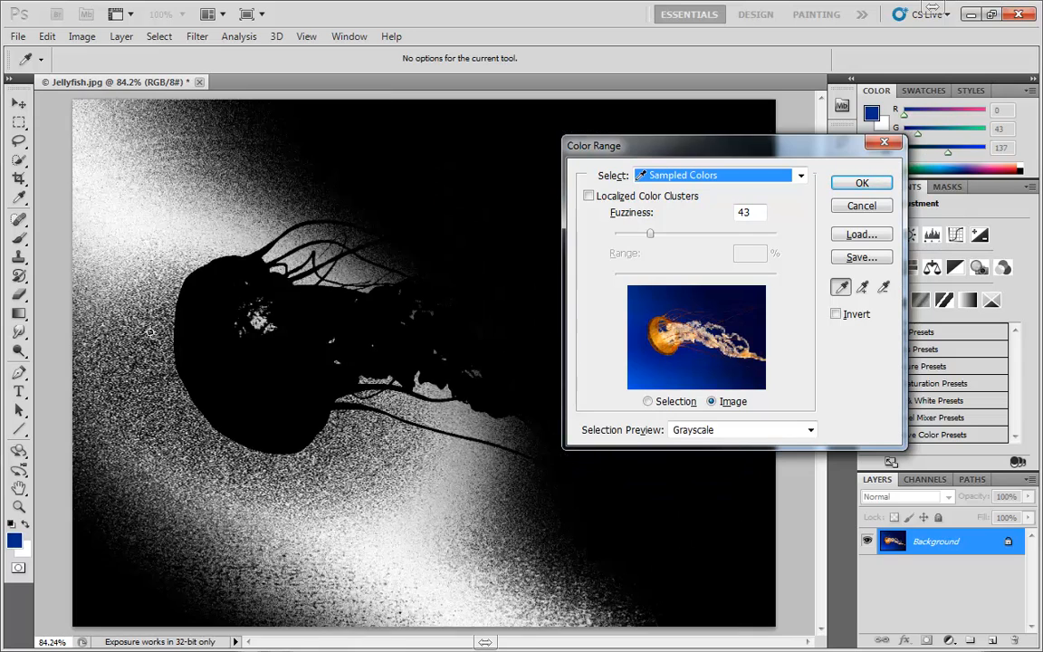
click(212, 437)
click(543, 505)
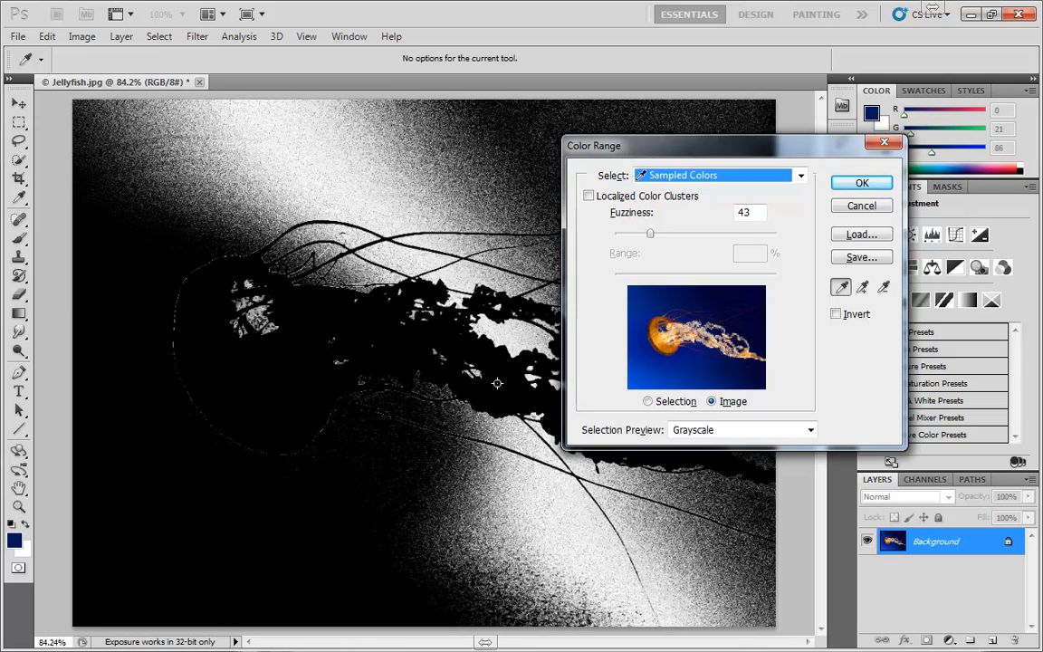
click(515, 154)
click(348, 140)
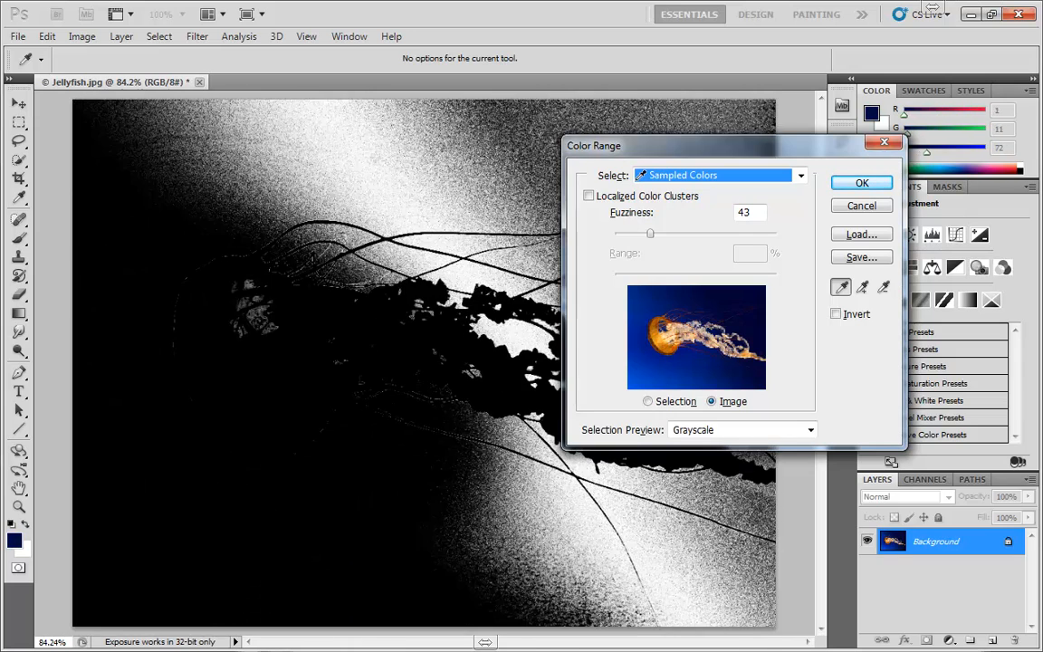
click(281, 168)
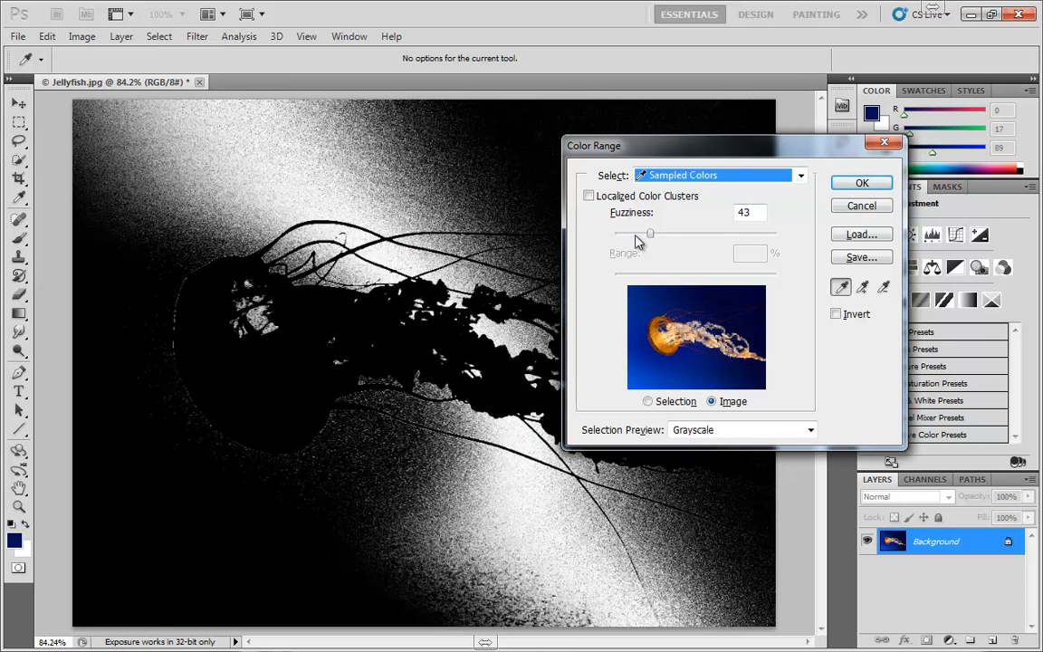
click(179, 221)
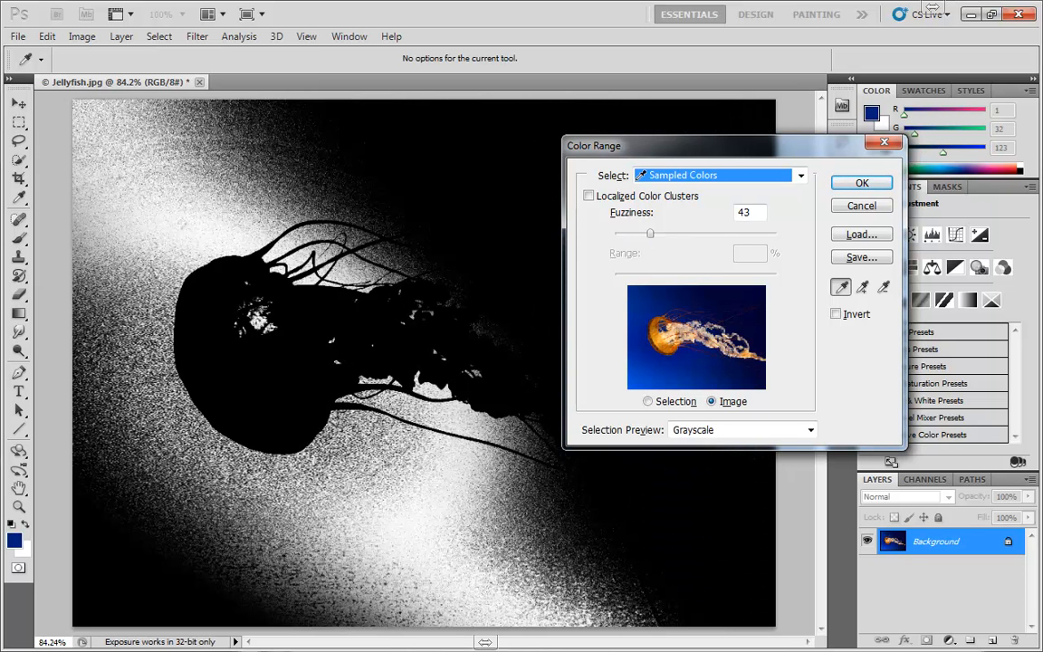
- Set Fuzziness to 0 and resample the blue water above the jellyfish's bell
drag(649, 233, 602, 234)
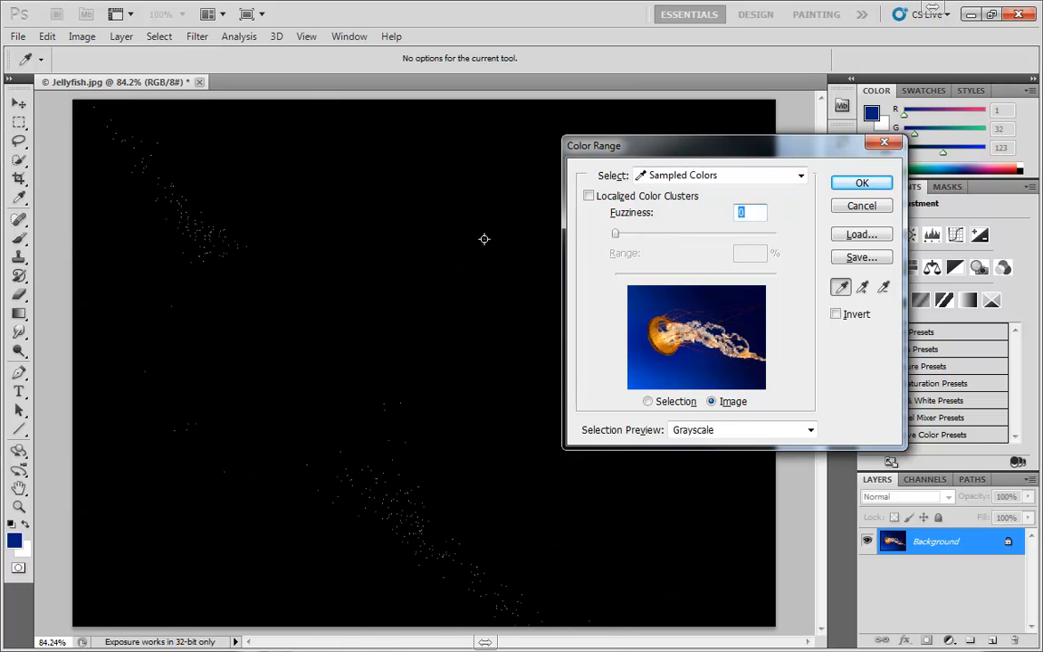
click(262, 191)
click(170, 223)
click(208, 179)
click(209, 199)
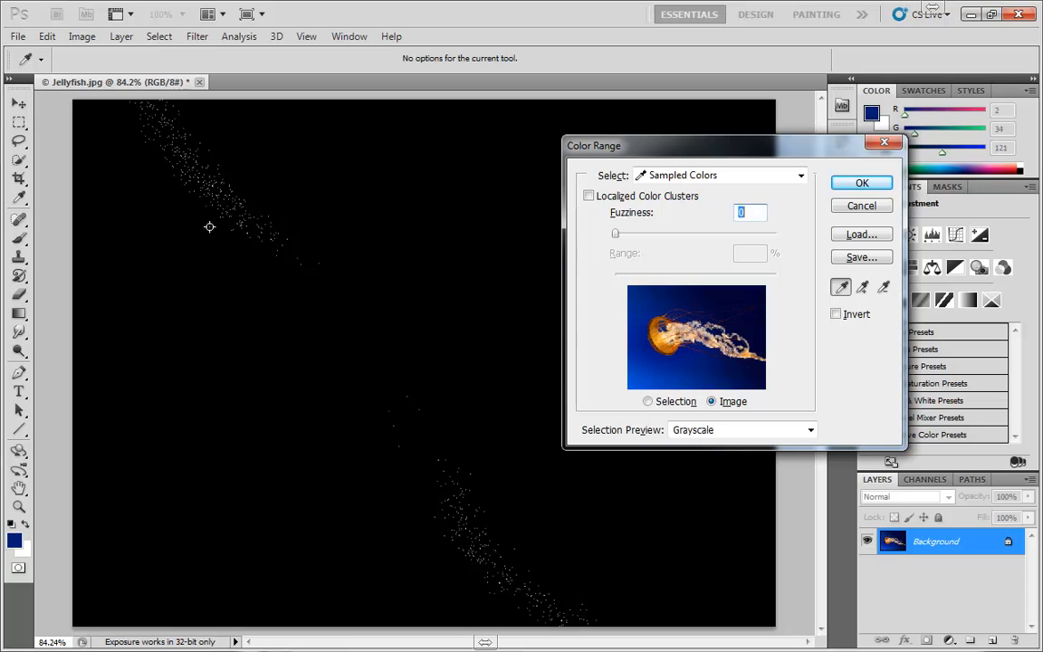
- Resample the blue water above the jellyfish's bell and raise Fuzziness to 200 to compare the grayscale selection
click(209, 226)
click(255, 193)
drag(616, 236, 802, 241)
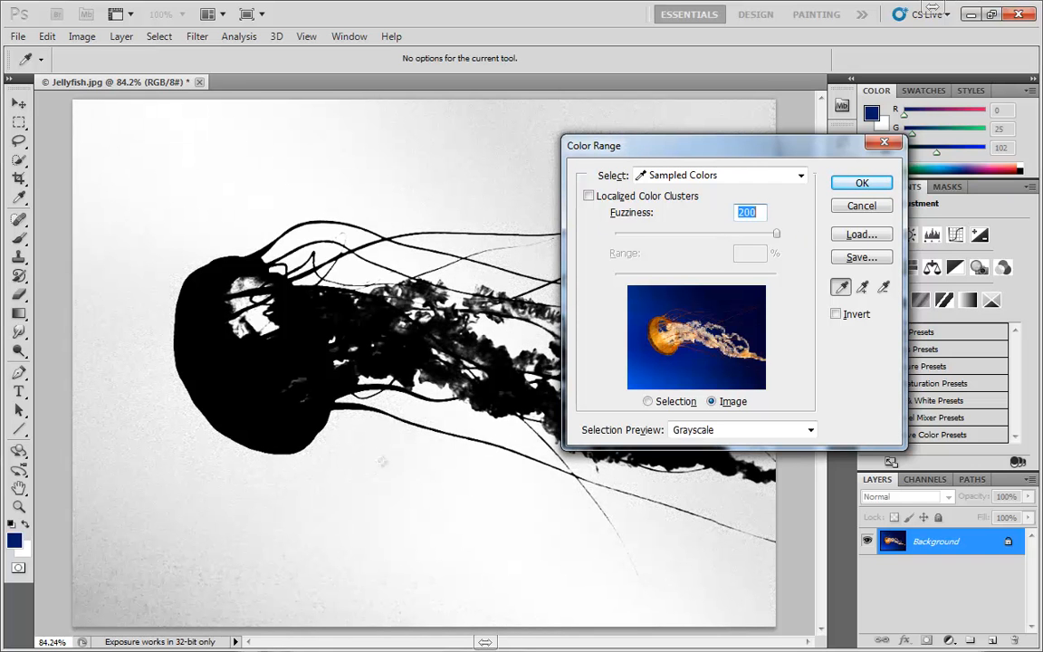
click(247, 147)
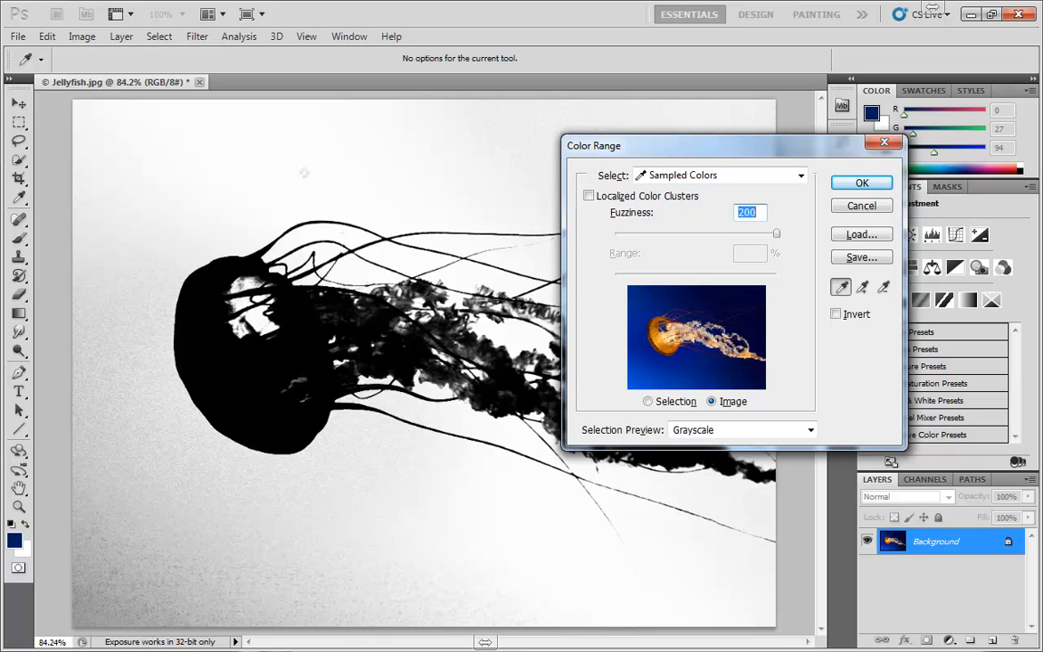
- Set Fuzziness to 61 and sample lighter blues beside the bell and a darker blue near the image's upper edge
mouse_move(674, 235)
mouse_down()
mouse_move(645, 239)
mouse_move(664, 233)
mouse_up()
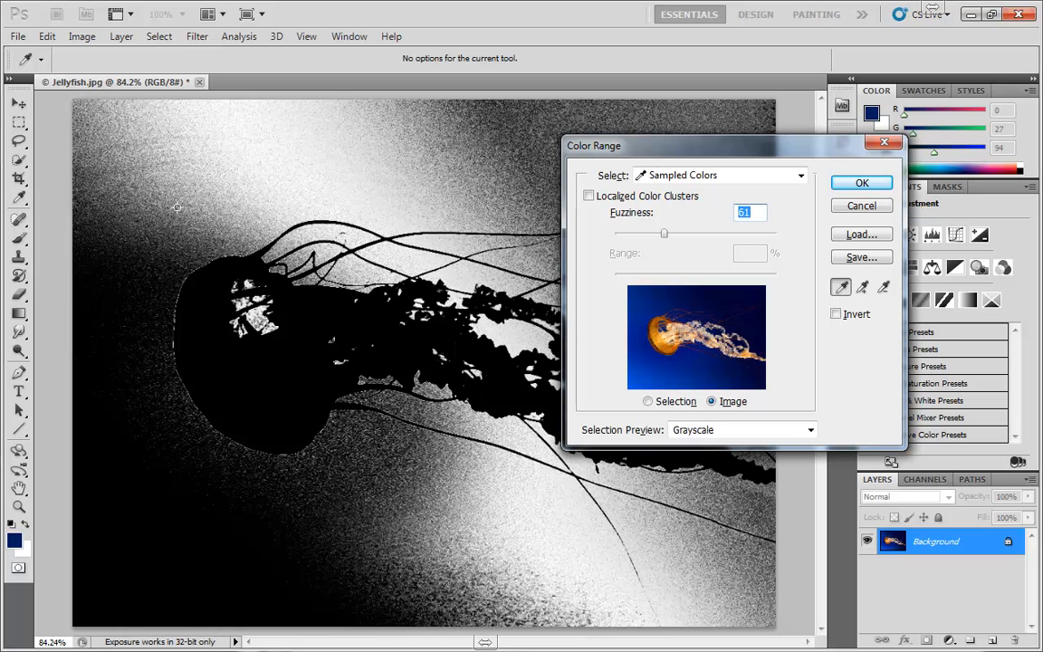
click(168, 178)
click(138, 256)
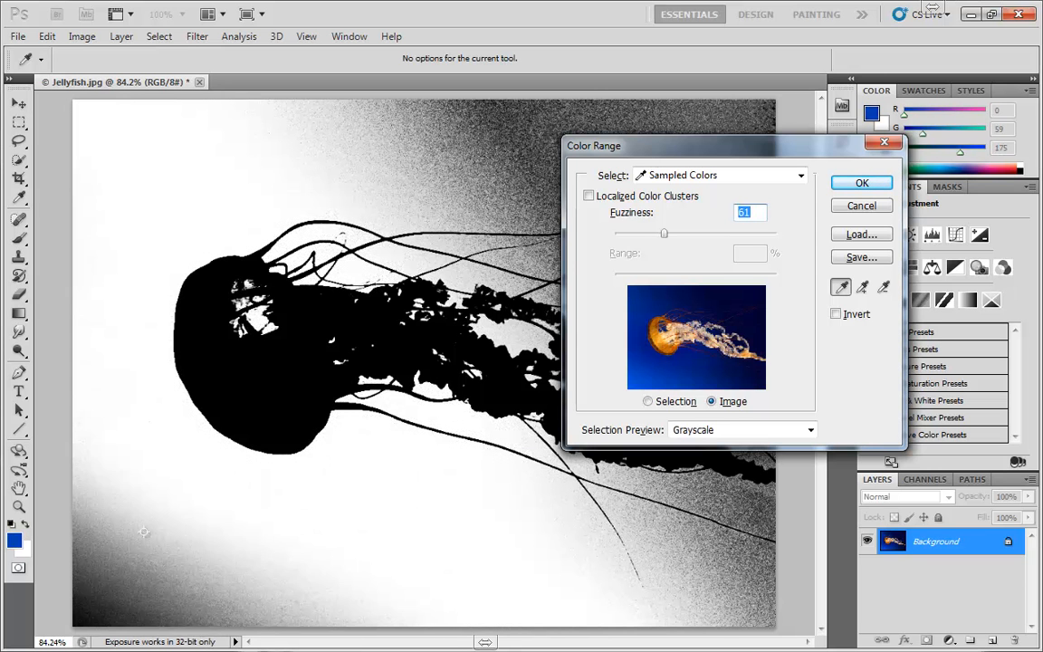
click(511, 143)
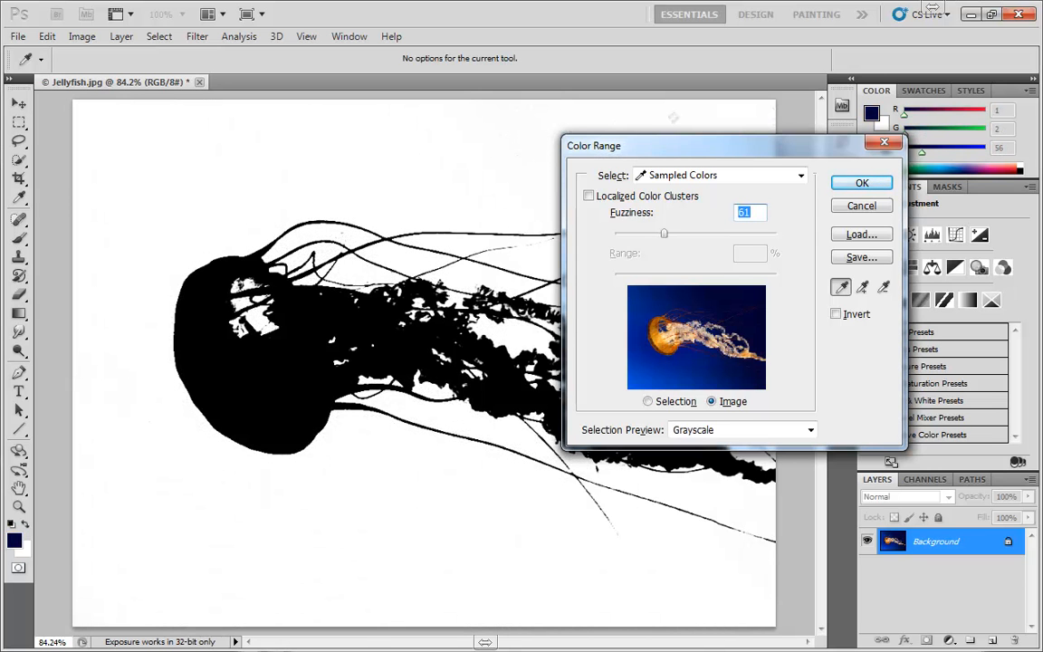
- Move the Color Range dialog aside to sample the darkest blue at the image's right edge, and move the dialog back
drag(751, 145, 698, 248)
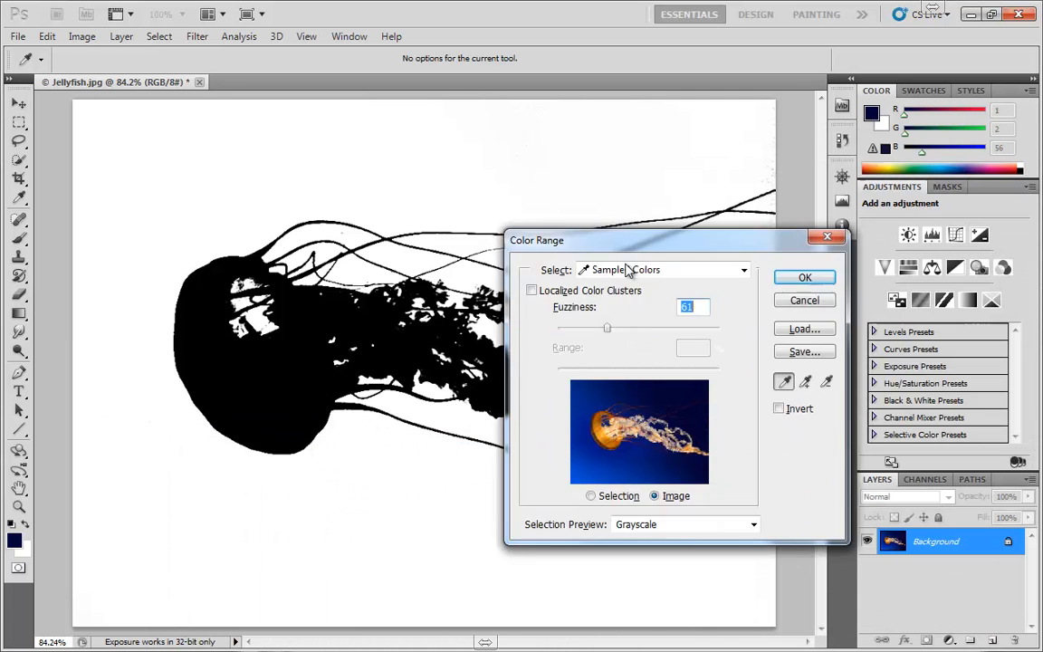
drag(627, 270, 352, 398)
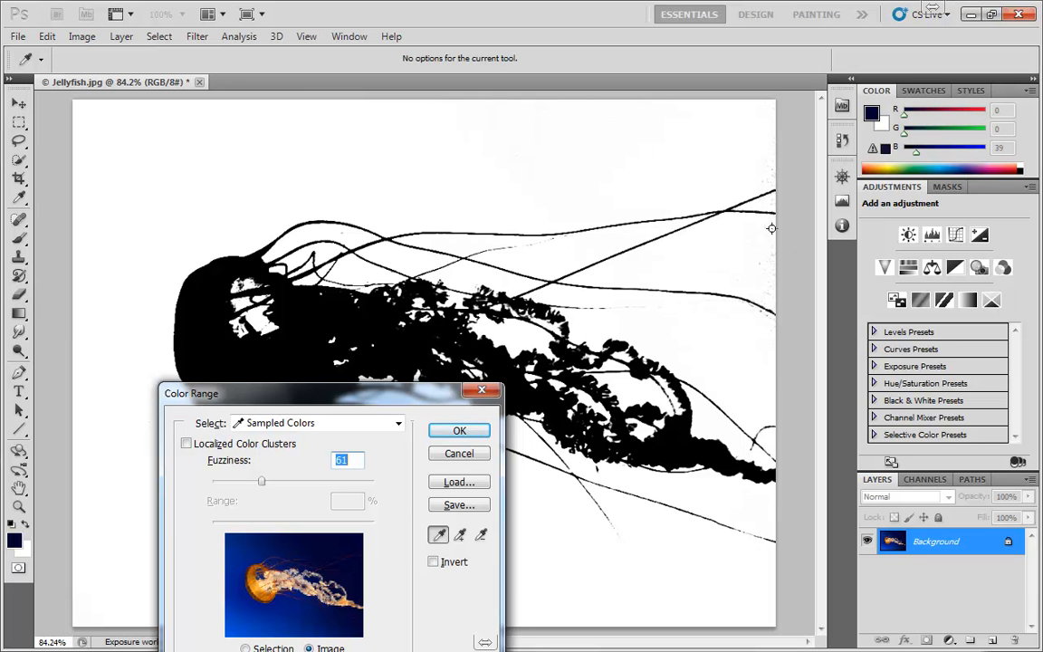
drag(360, 395, 729, 136)
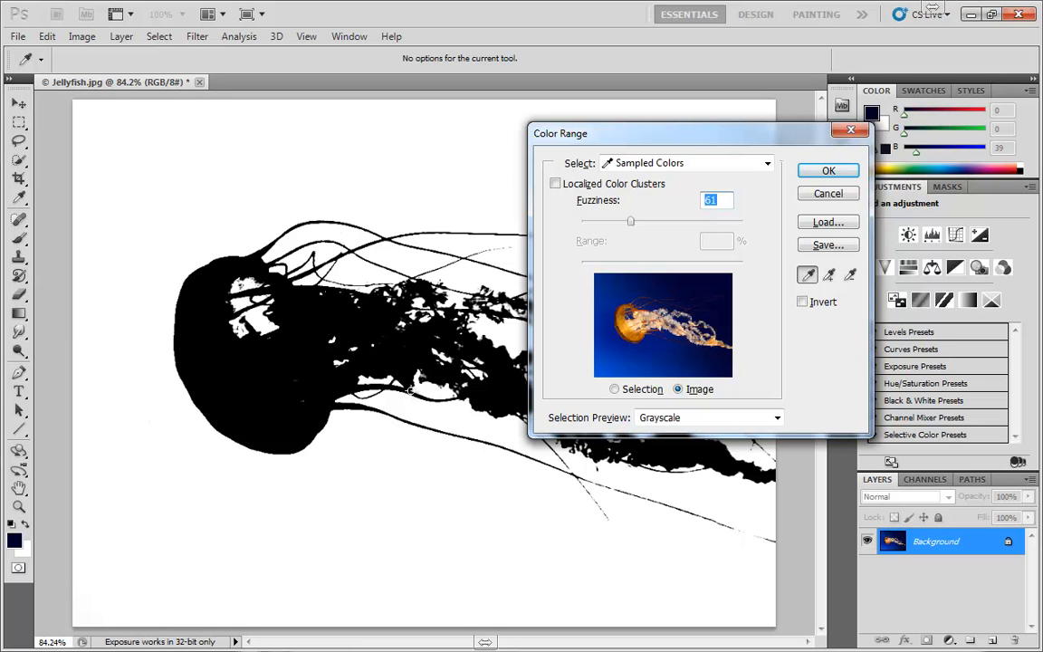
- Try Fuzziness 123, compare the None and Grayscale selection previews, and set Fuzziness to 101
drag(628, 225, 682, 235)
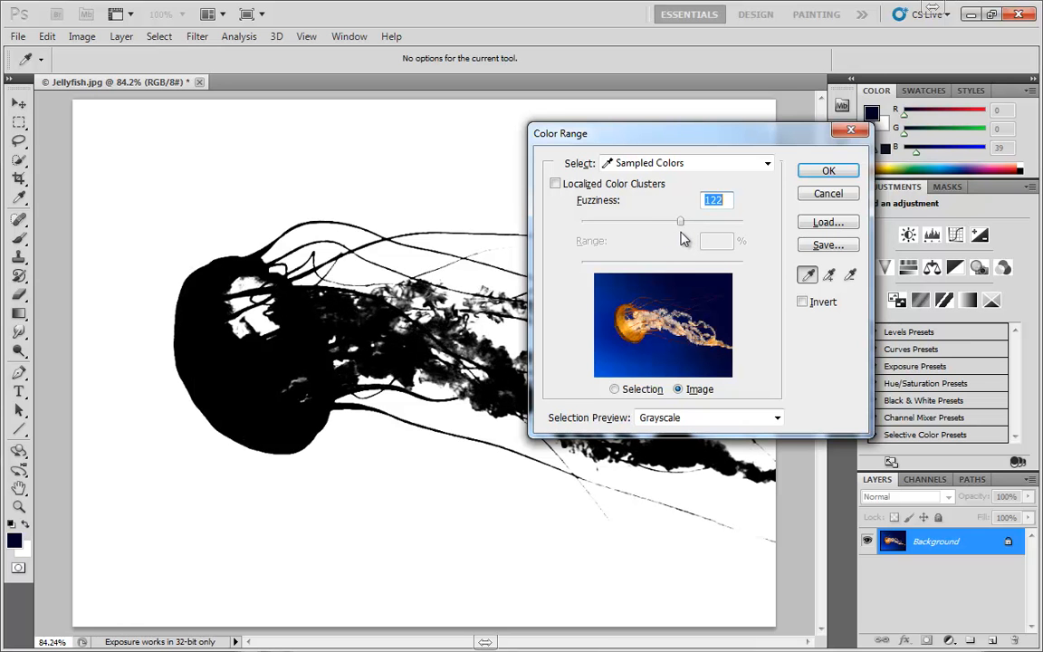
click(667, 416)
click(632, 433)
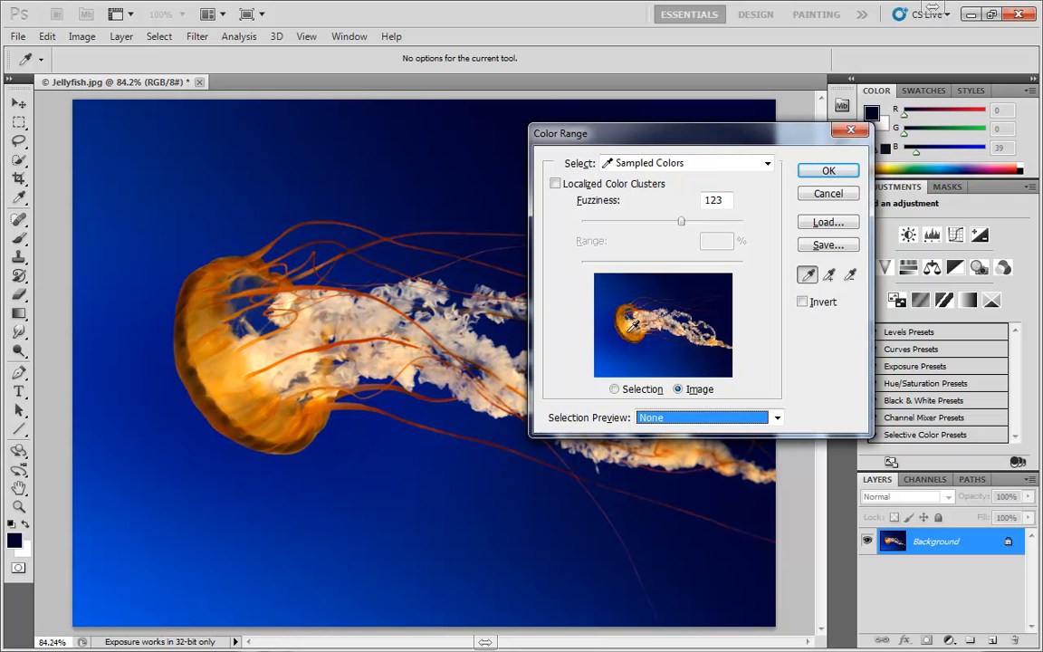
click(670, 423)
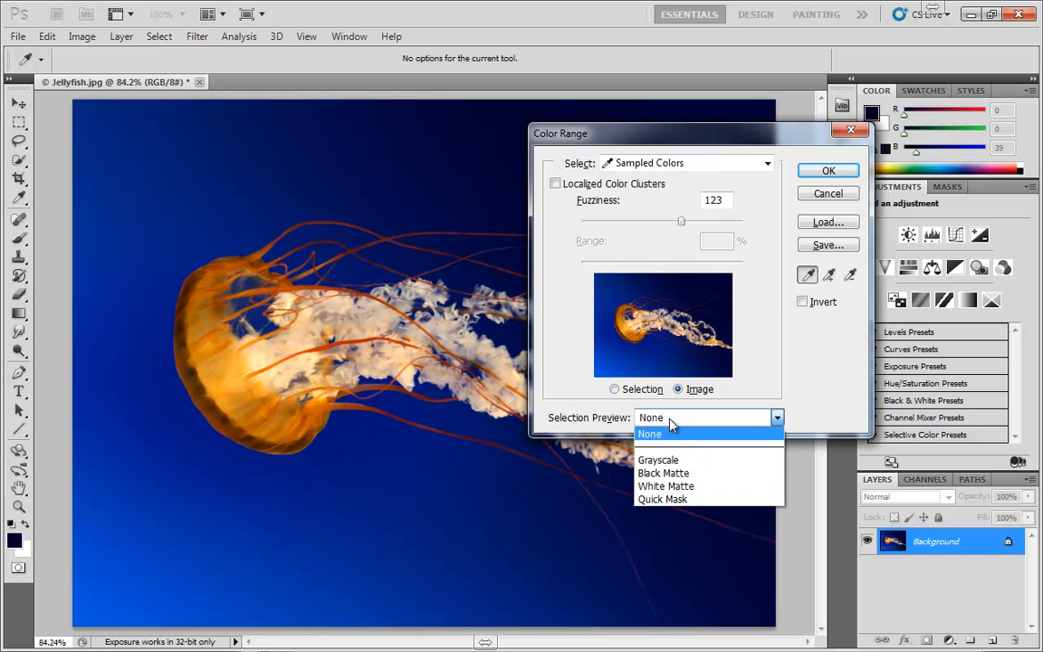
click(670, 445)
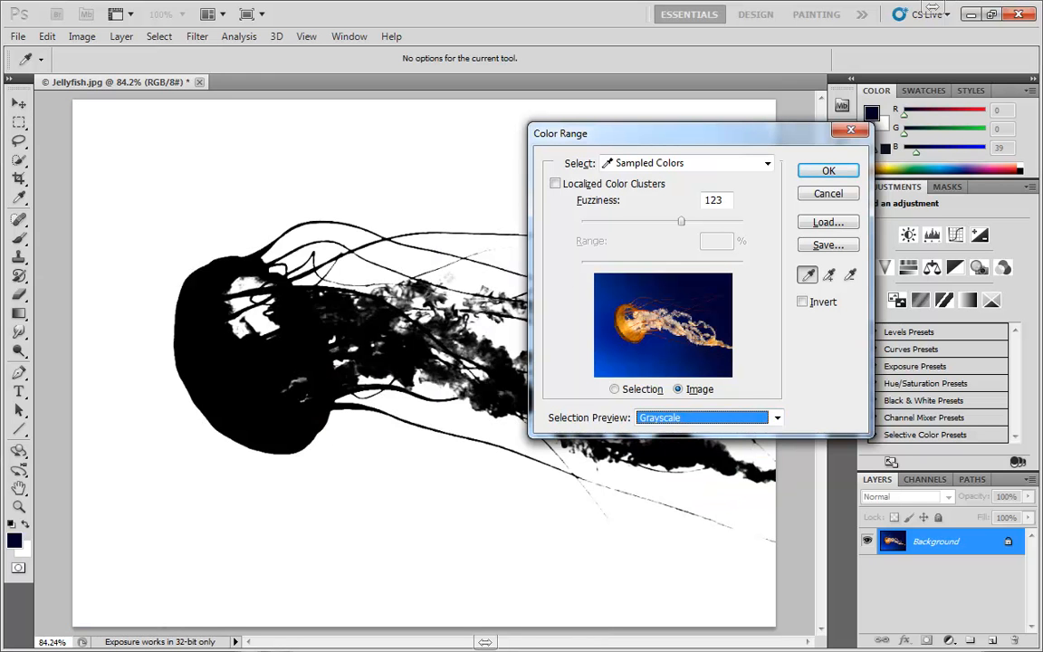
drag(681, 223, 662, 223)
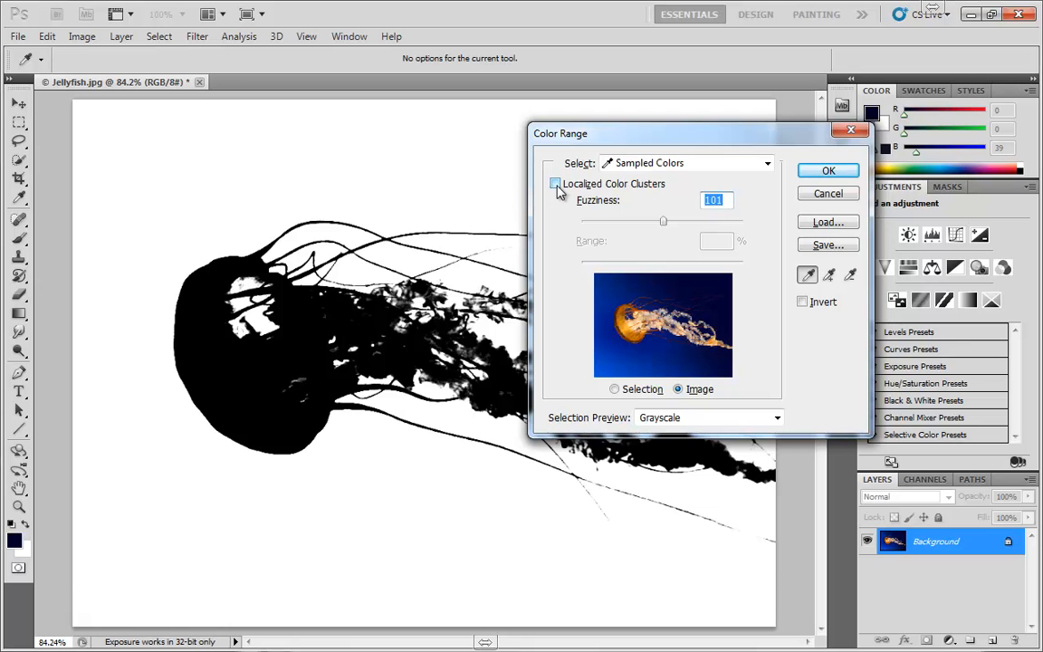
- Enable Localized Color Clusters and sample dark to lighter blues across the water below the jellyfish
click(555, 185)
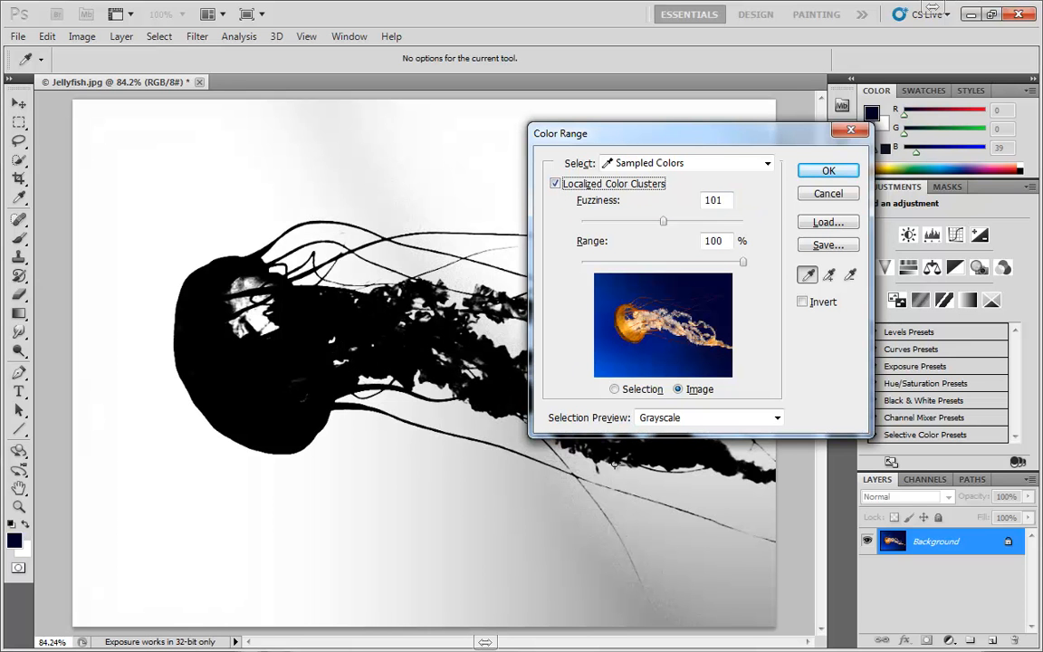
click(692, 598)
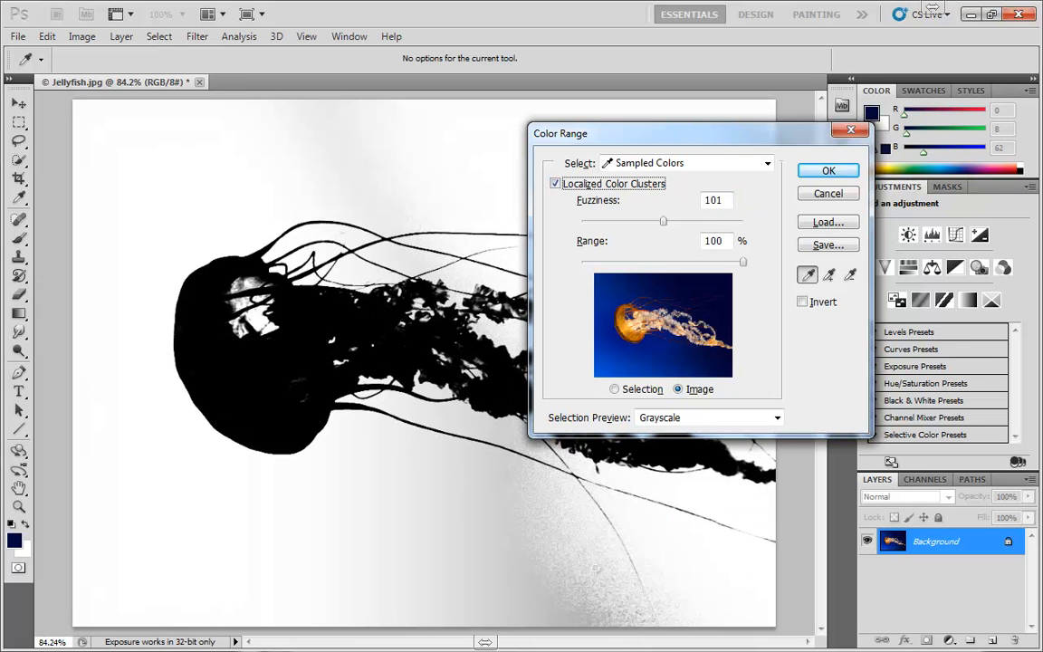
click(570, 583)
click(384, 561)
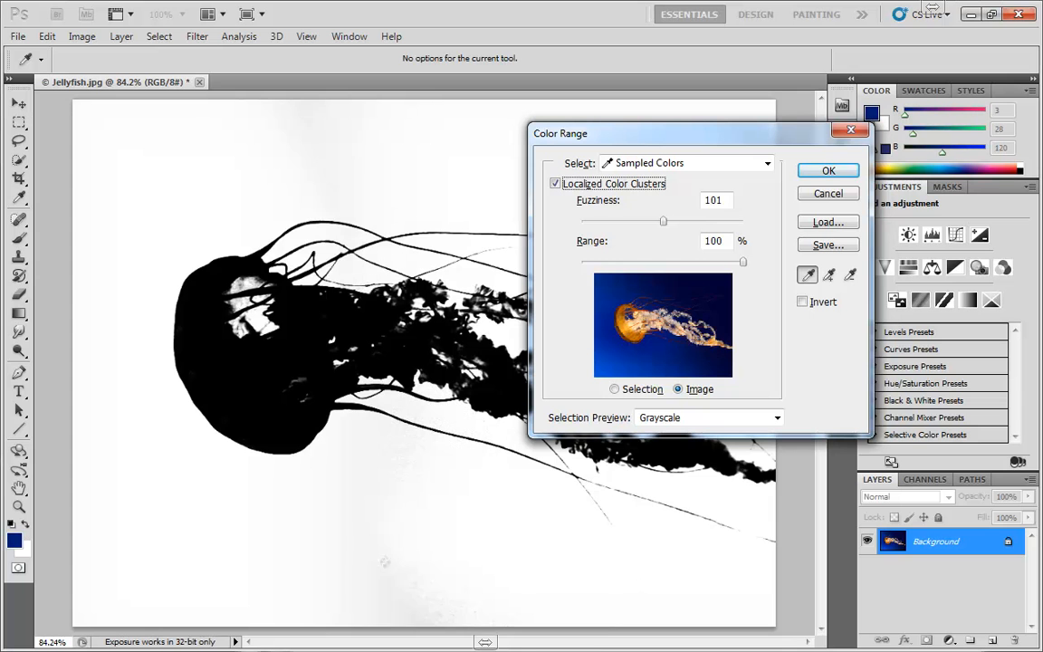
click(303, 574)
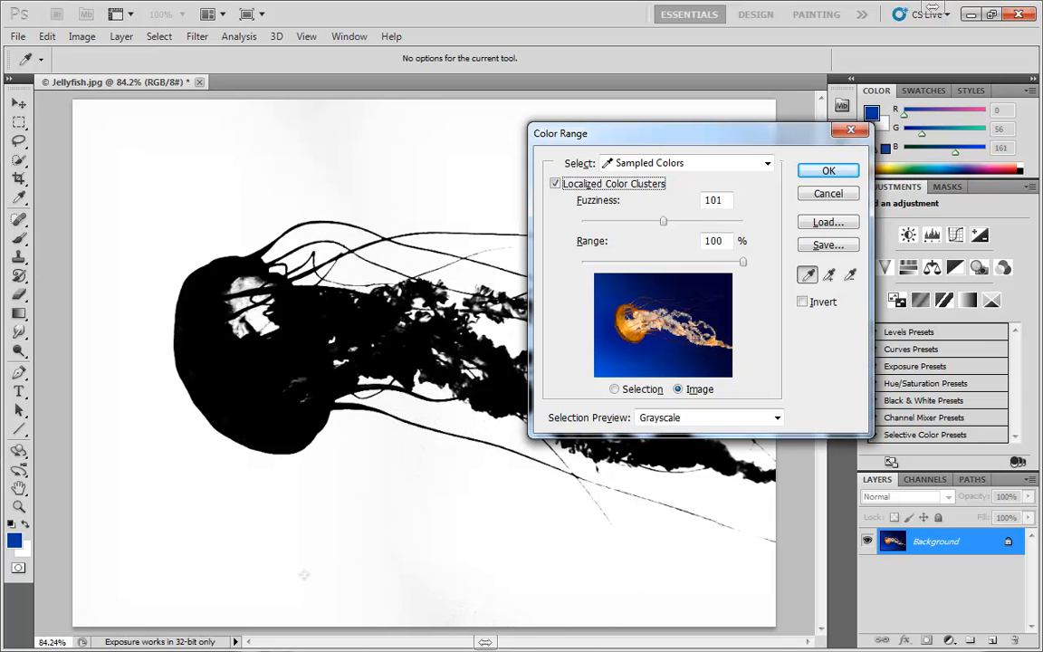
- Toggle Localized Color Clusters off and on to compare the grayscale selections, moving the dialog off the image and leaving the option enabled
click(555, 184)
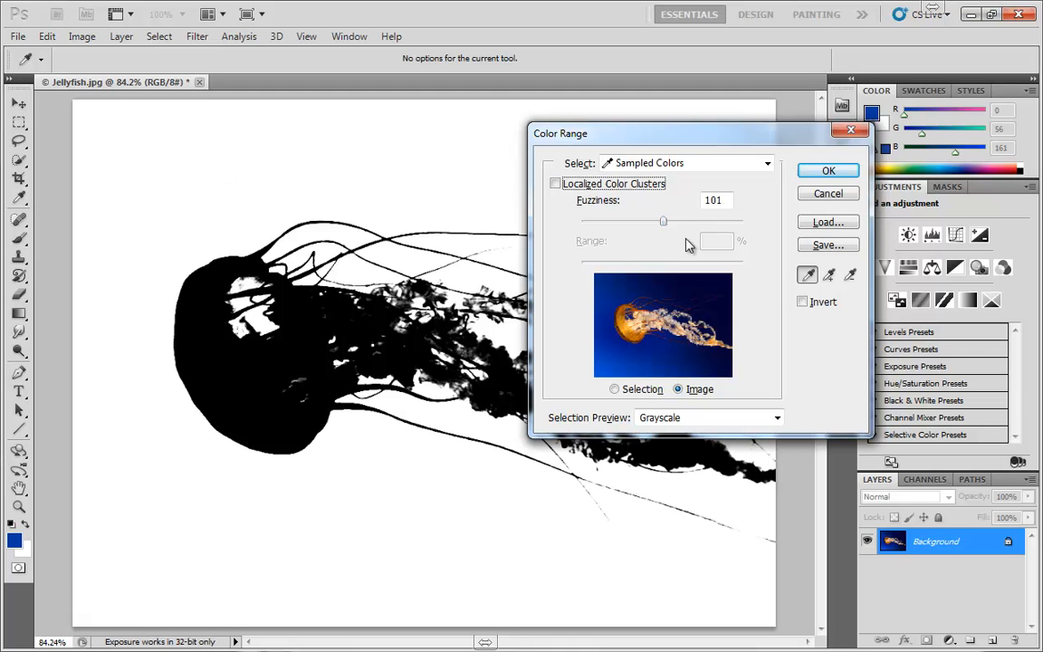
click(555, 184)
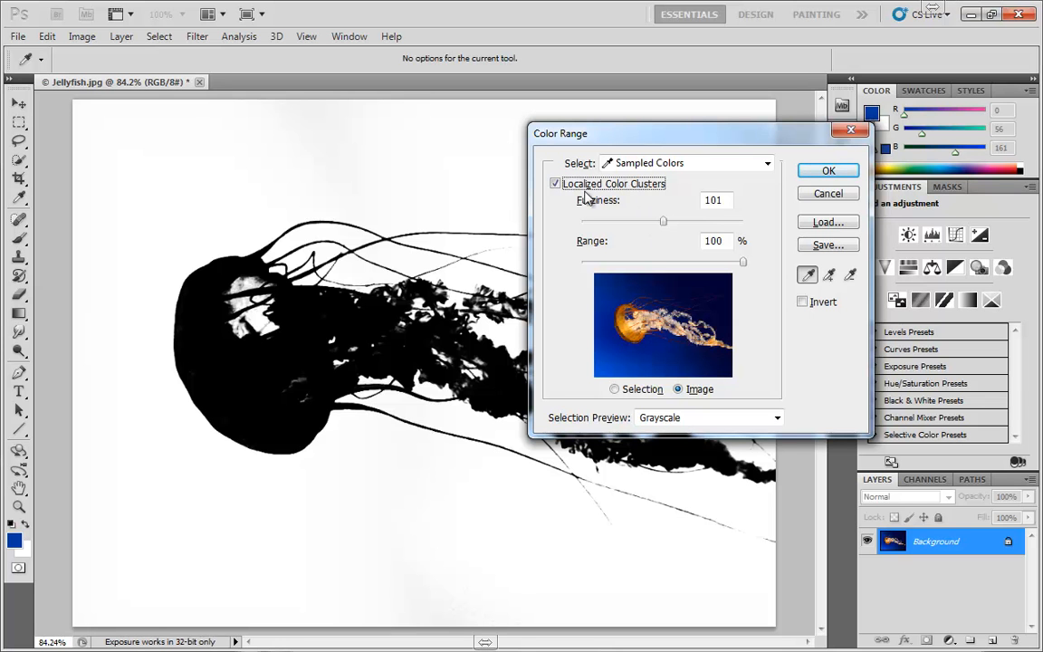
click(554, 184)
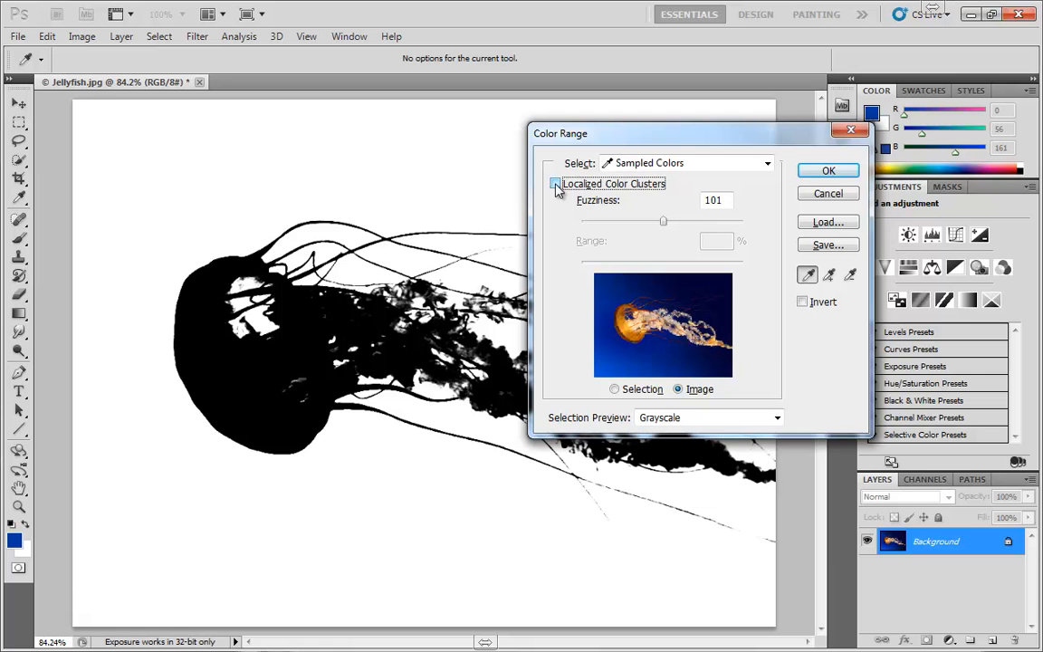
drag(584, 136, 864, 353)
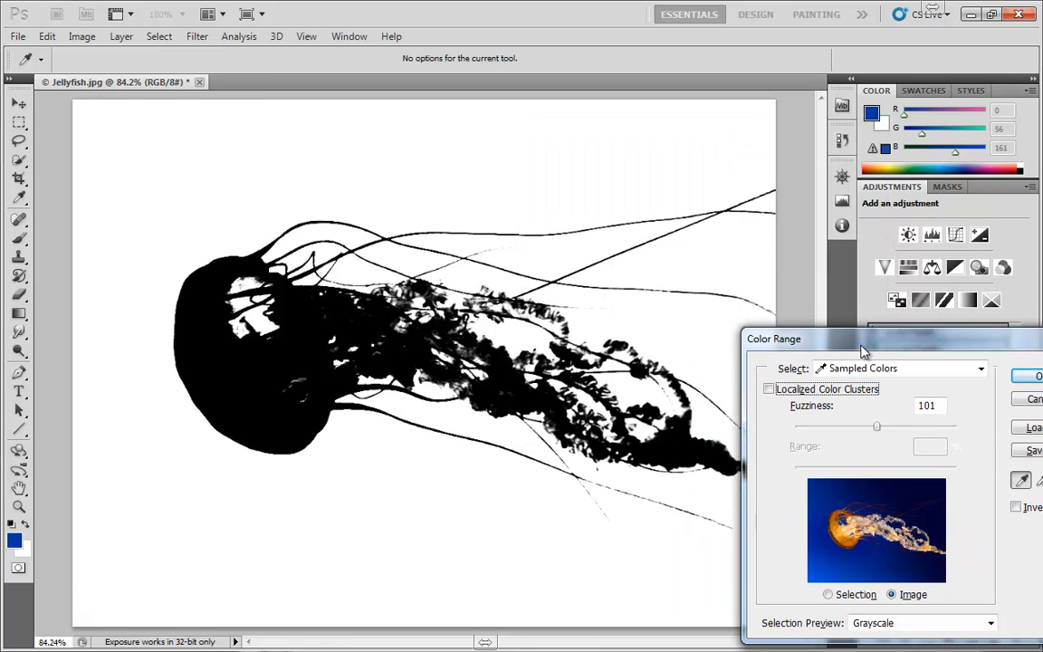
click(765, 387)
click(766, 387)
click(766, 388)
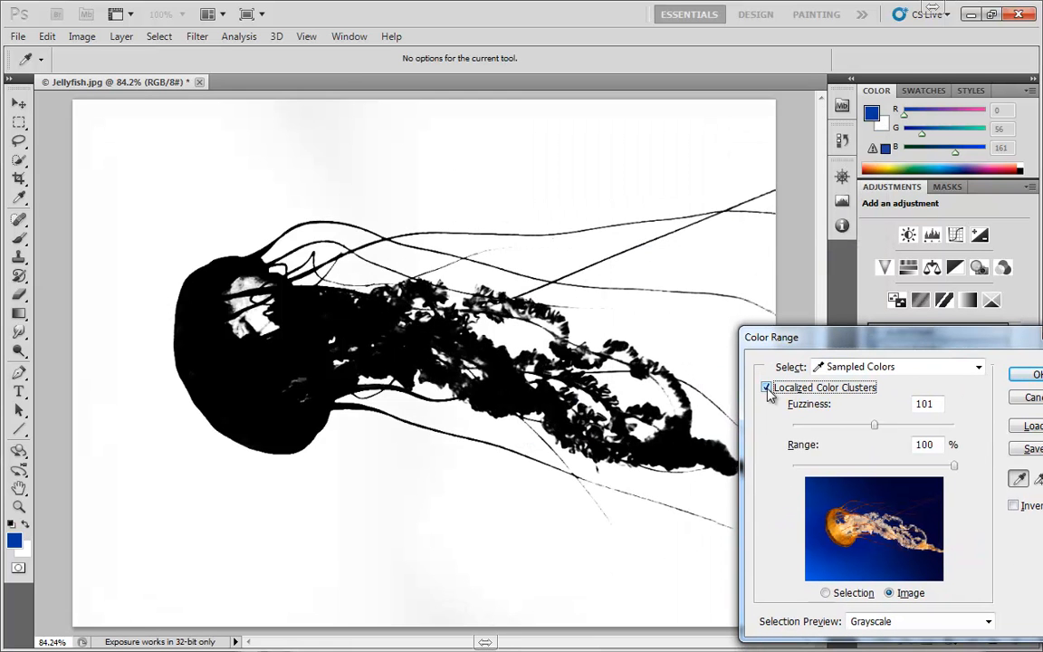
click(765, 387)
click(765, 387)
drag(893, 333, 742, 140)
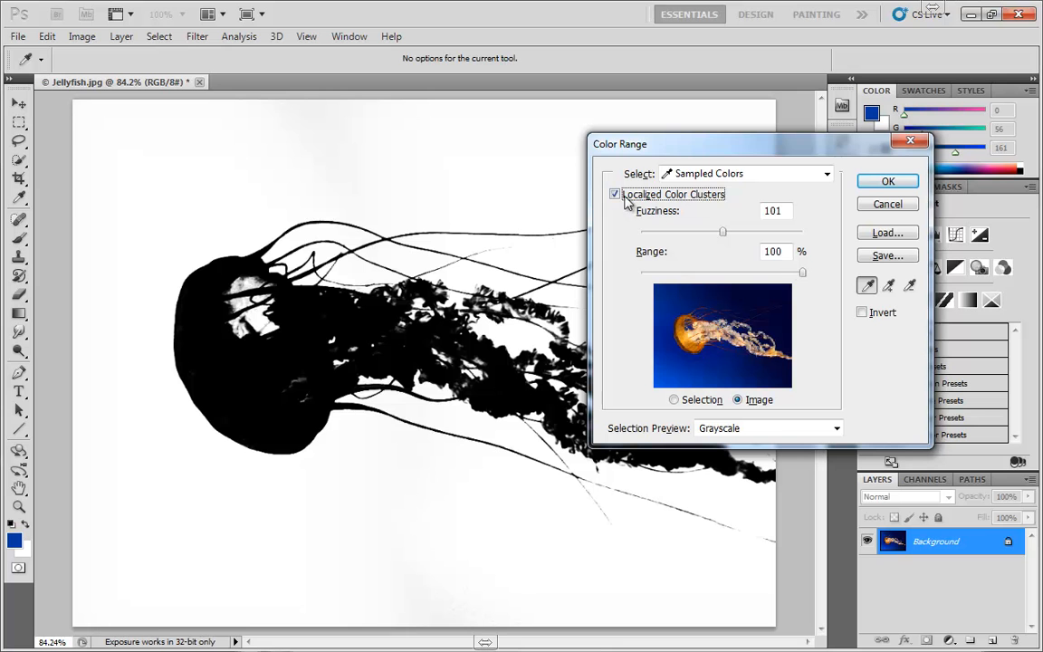
- Set Range to 4% and sample several spots in the black vertical band below and above the jellyfish
drag(802, 273, 641, 286)
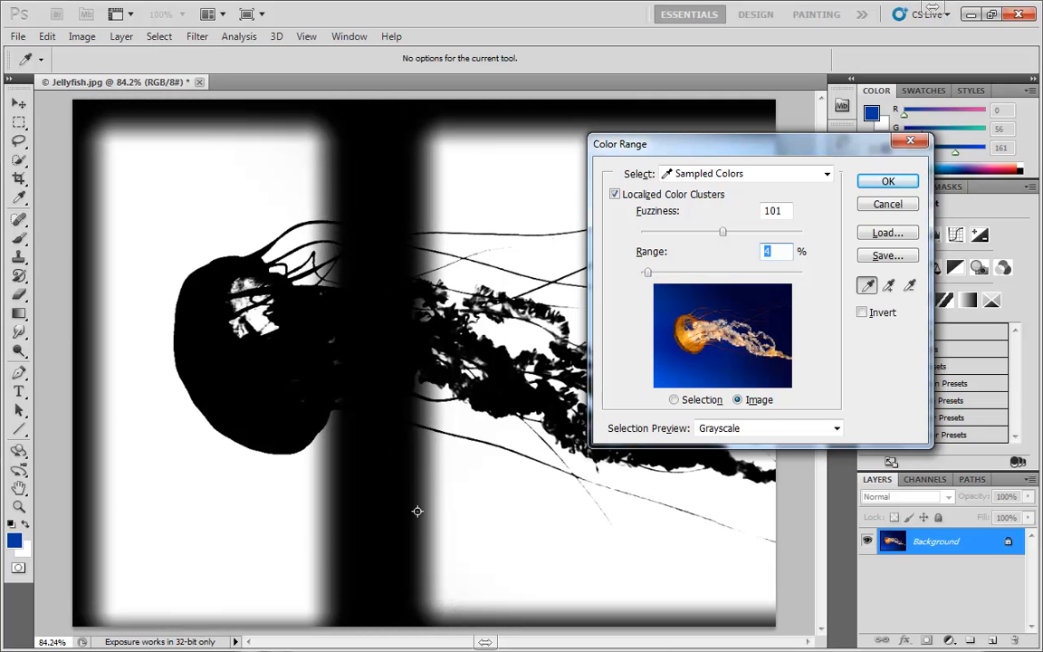
shift+click(415, 509)
shift+click(381, 518)
shift+click(340, 546)
shift+click(377, 581)
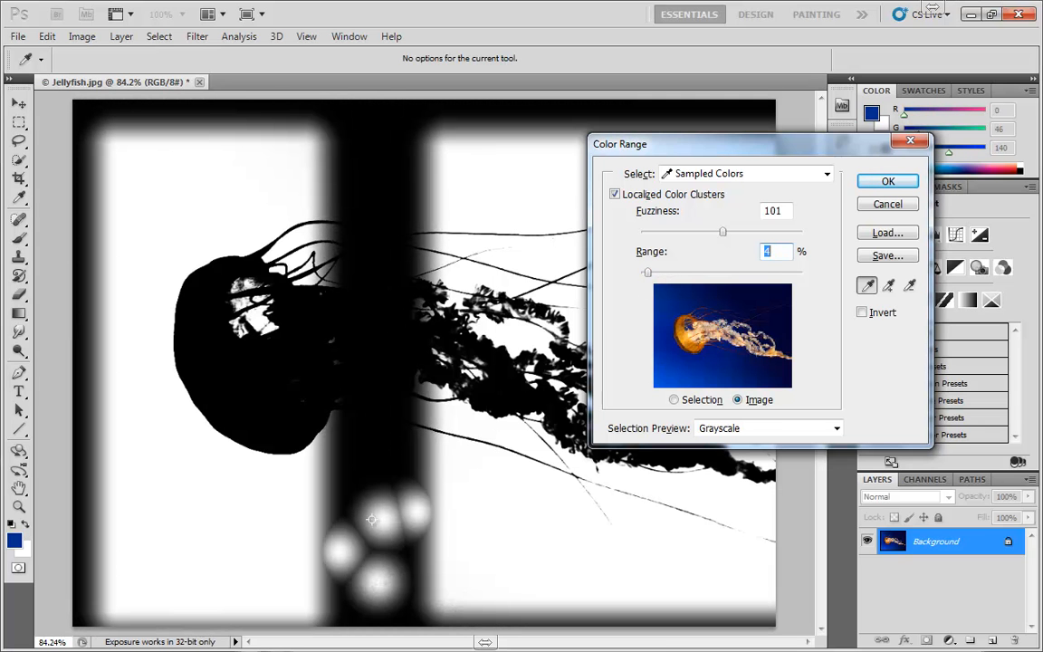
shift+click(364, 467)
shift+click(373, 174)
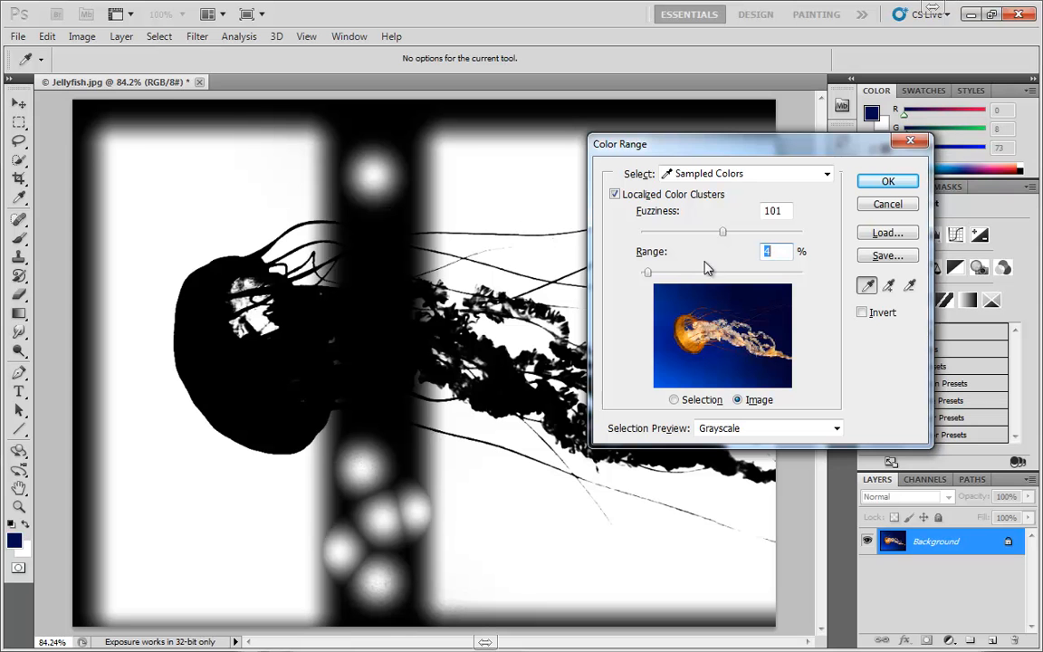
shift+click(407, 163)
shift+click(333, 122)
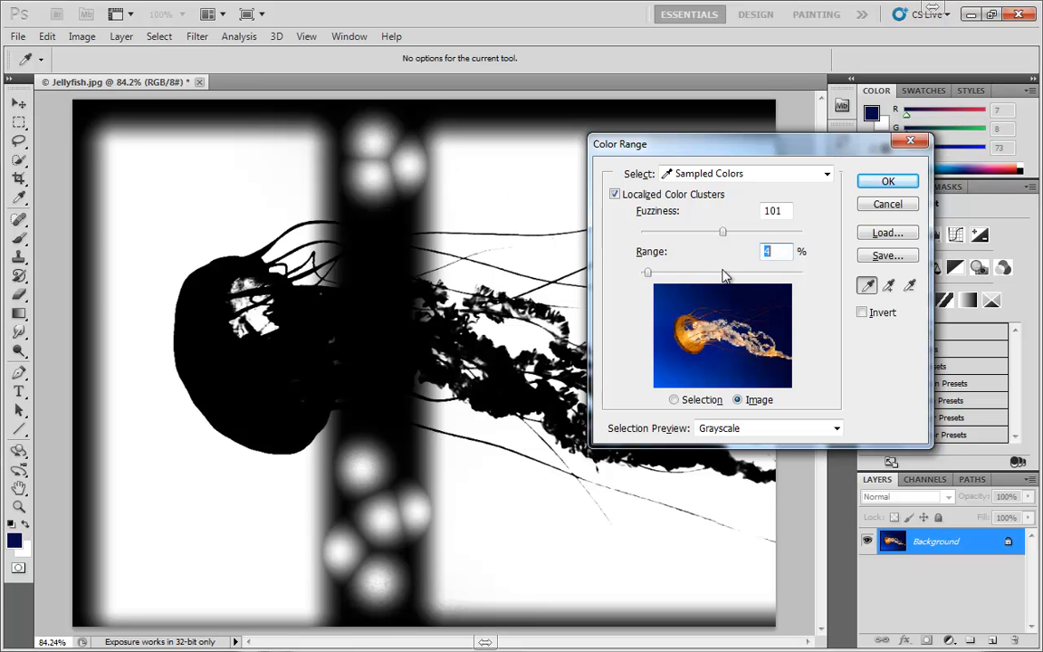
- Set Range to 3%, sample another spot in the black band below the jellyfish, and restore Range to 100%
mouse_move(648, 272)
mouse_down()
mouse_move(749, 272)
mouse_move(594, 275)
mouse_move(659, 276)
mouse_move(648, 274)
mouse_up()
click(396, 488)
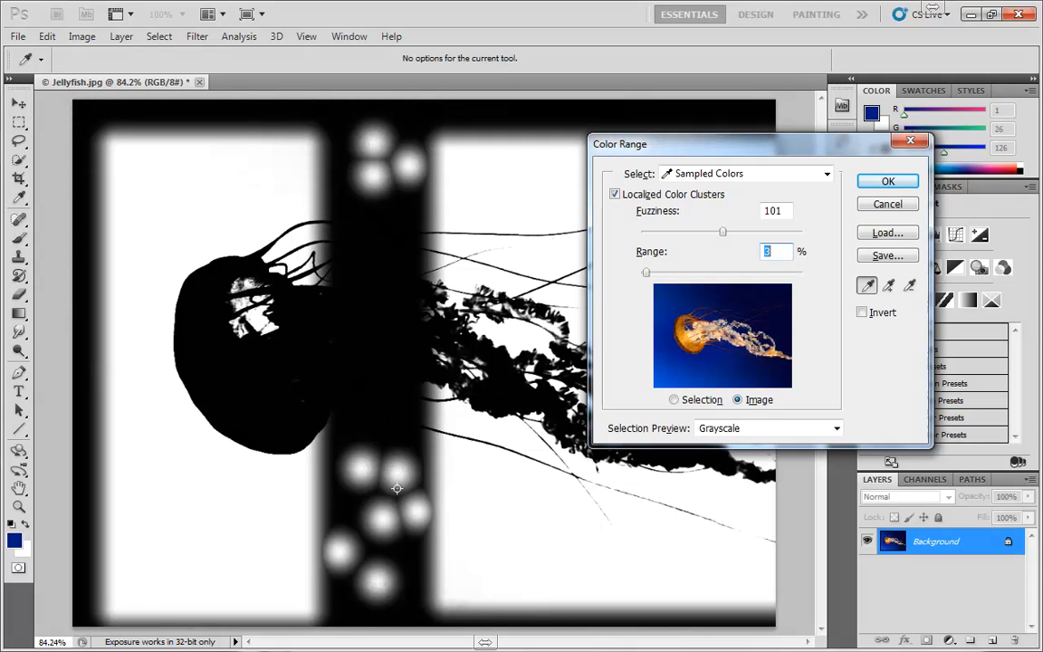
drag(648, 272, 808, 274)
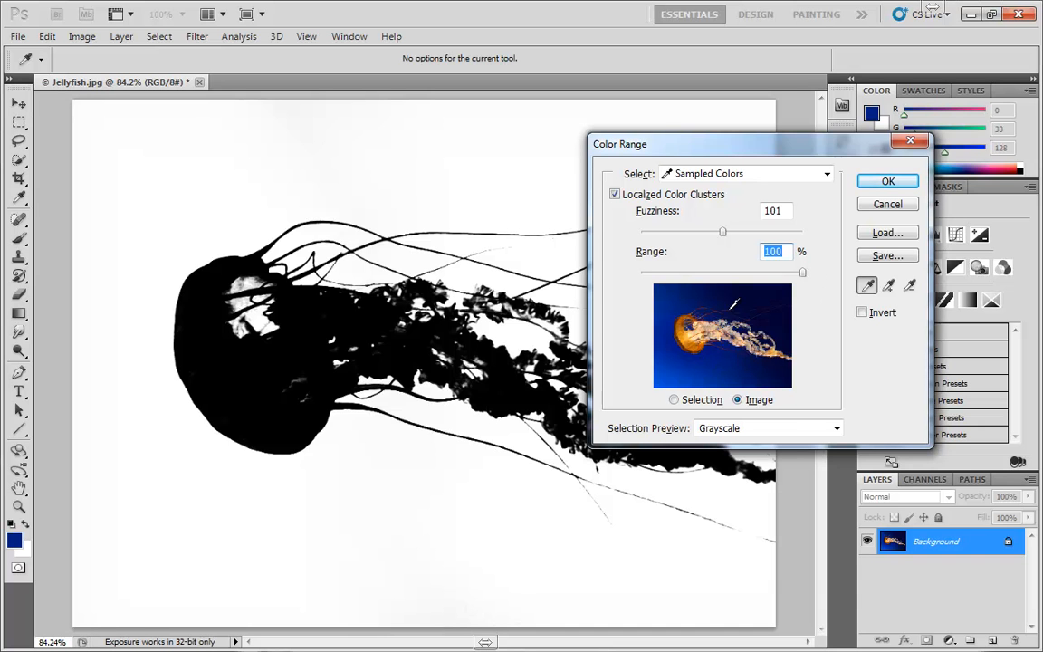
- Compare the Selection and Image thumbnails with the None and Grayscale previews, ending with the Image thumbnail and Grayscale preview
click(686, 399)
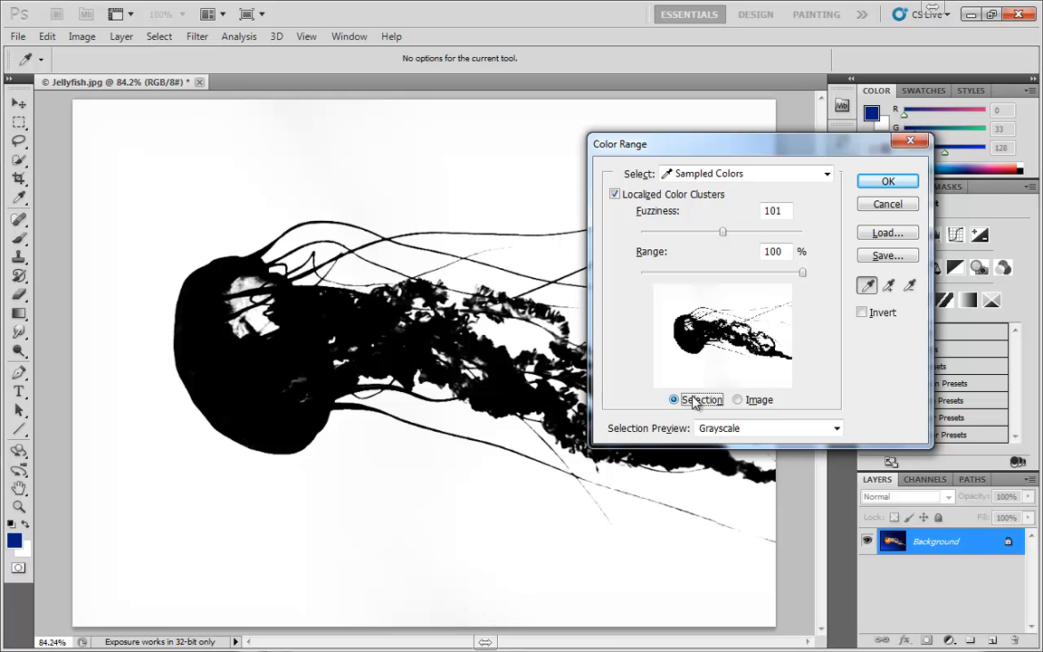
click(764, 400)
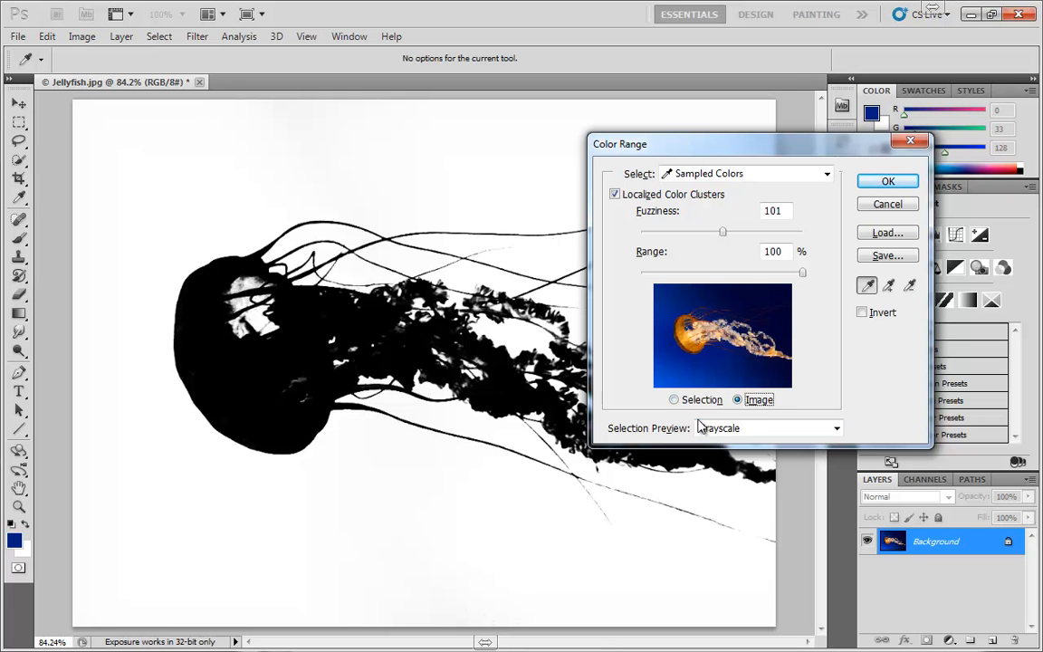
click(725, 432)
click(720, 444)
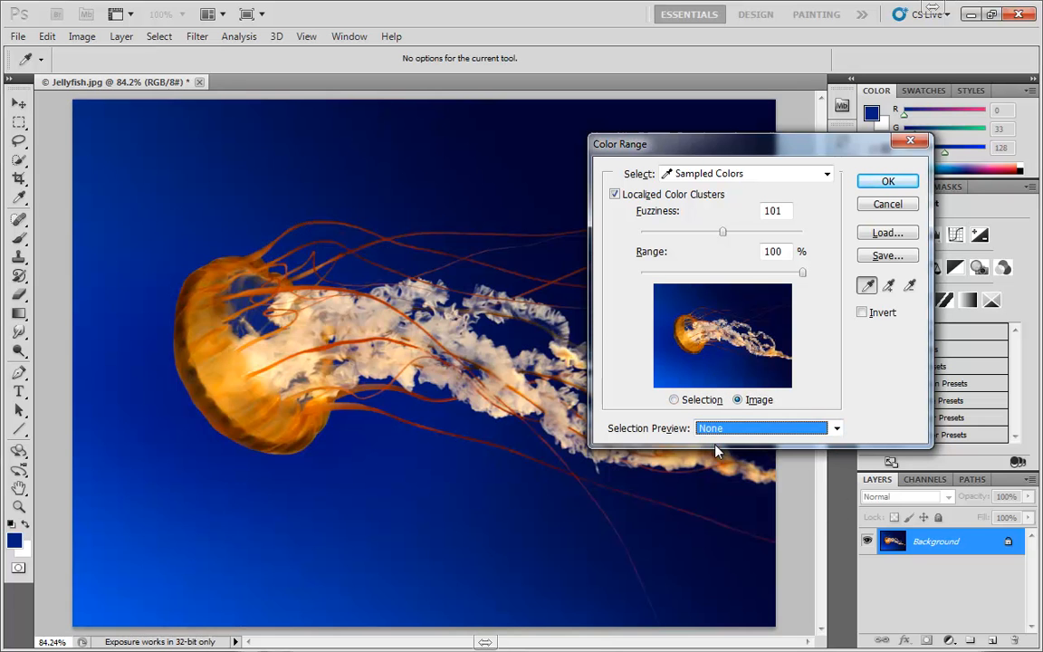
click(697, 400)
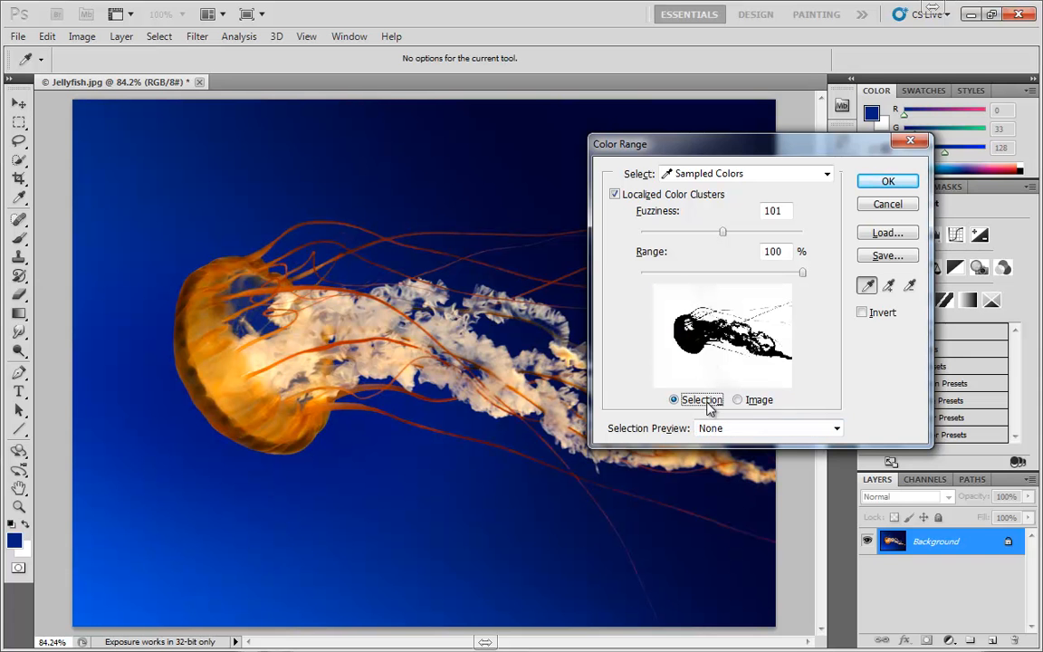
click(724, 431)
click(713, 467)
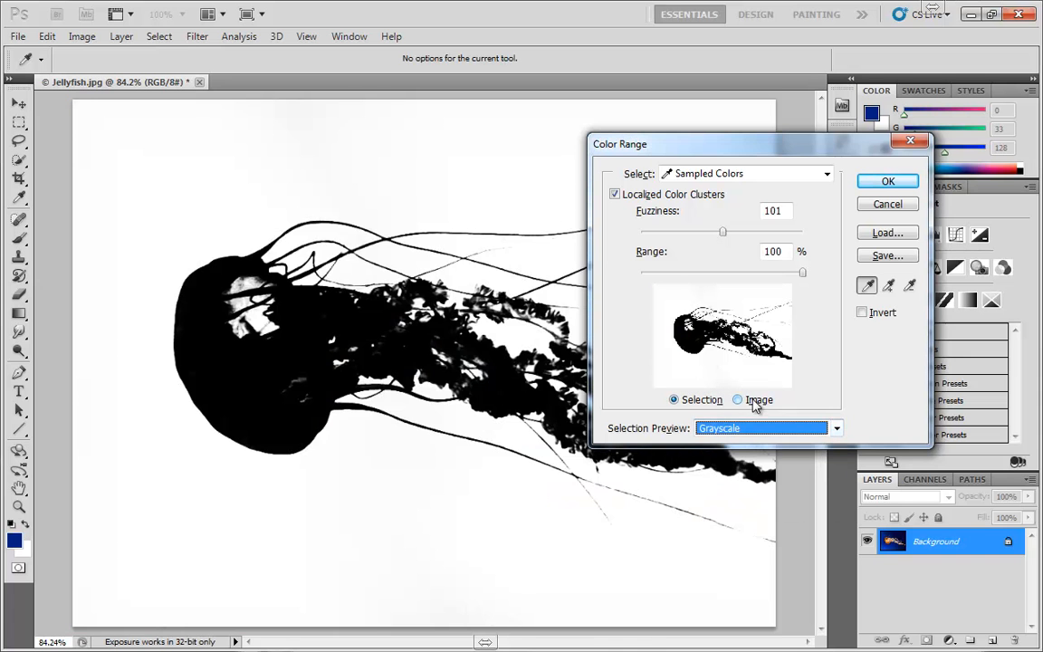
click(756, 400)
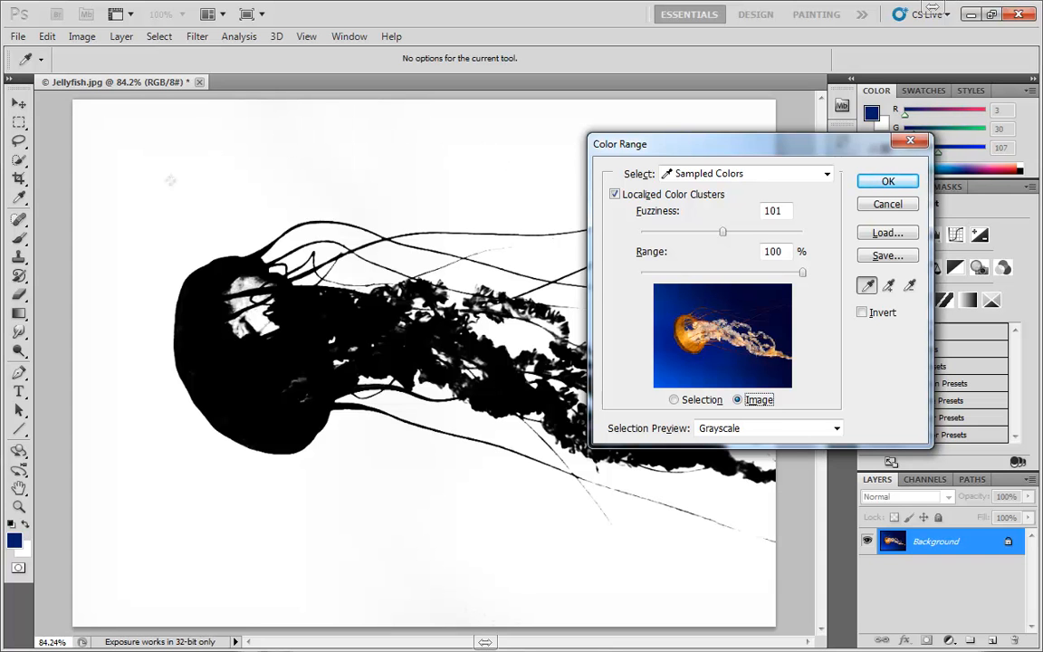
- Resample the blue background above the jellyfish and at several spots and shades below it in the image
click(224, 190)
click(128, 504)
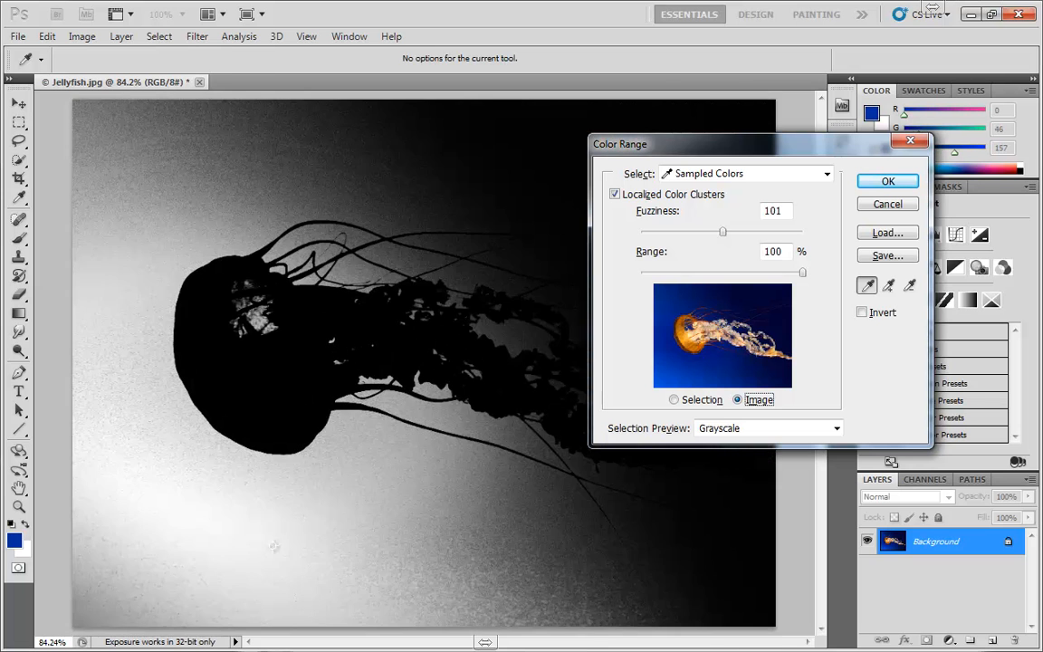
click(310, 545)
click(498, 558)
drag(575, 557, 425, 513)
- Sample more background shades in the Color Range thumbnail and apply the result as a selection
drag(731, 354, 770, 290)
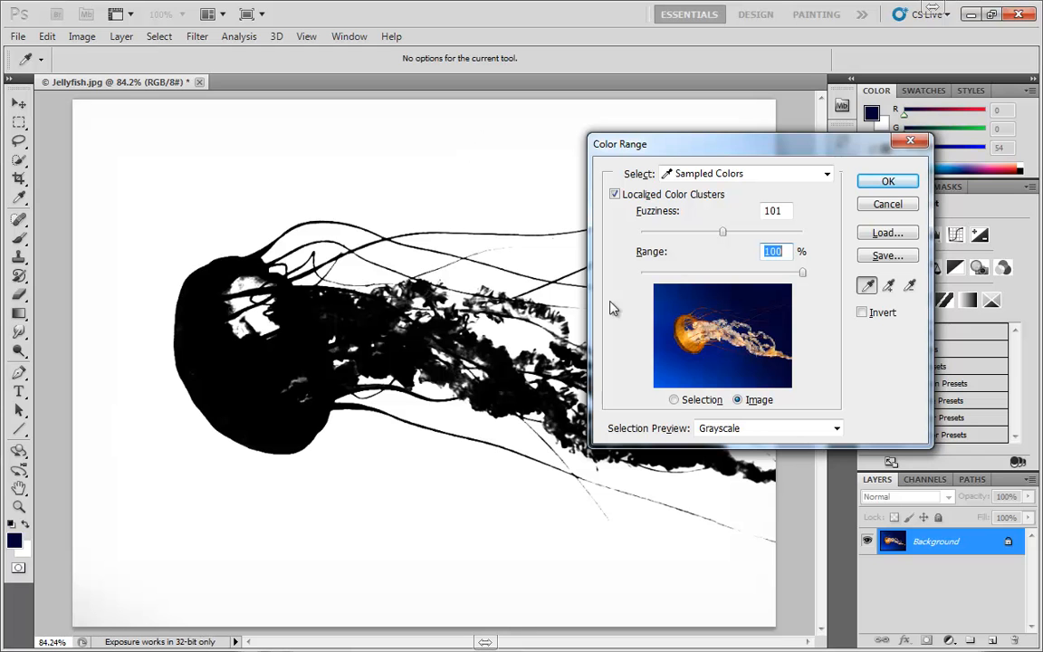
click(706, 368)
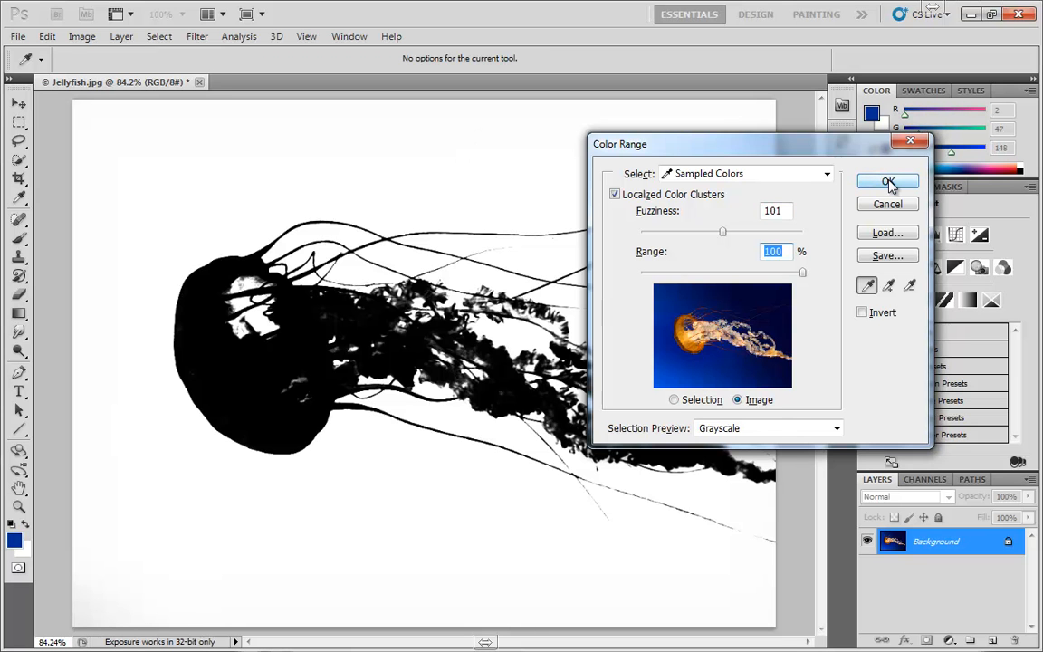
drag(814, 152, 681, 151)
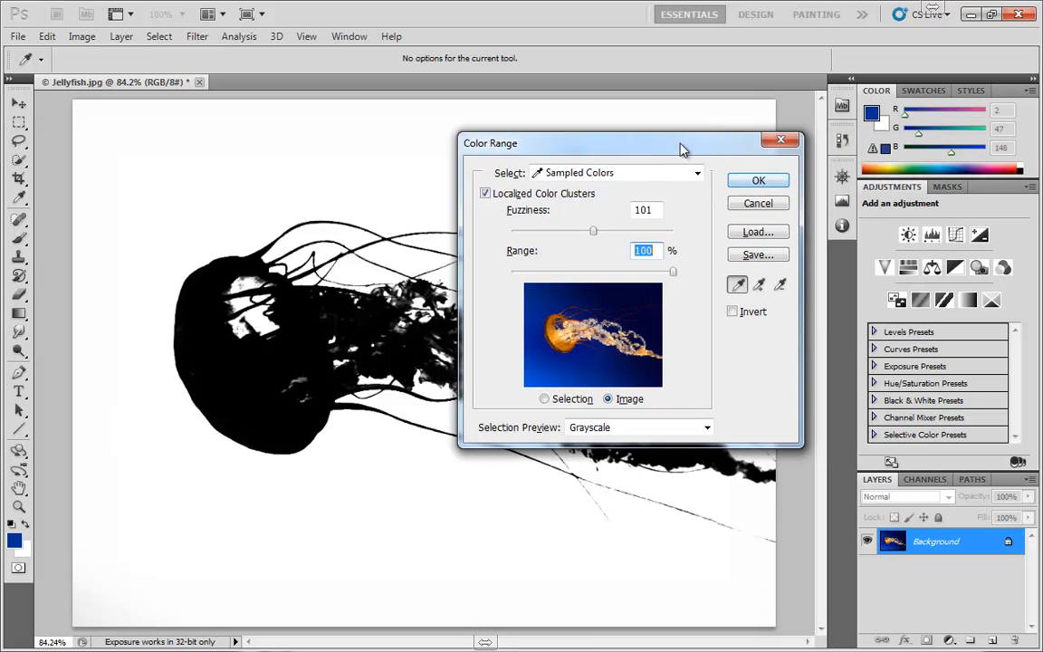
click(759, 181)
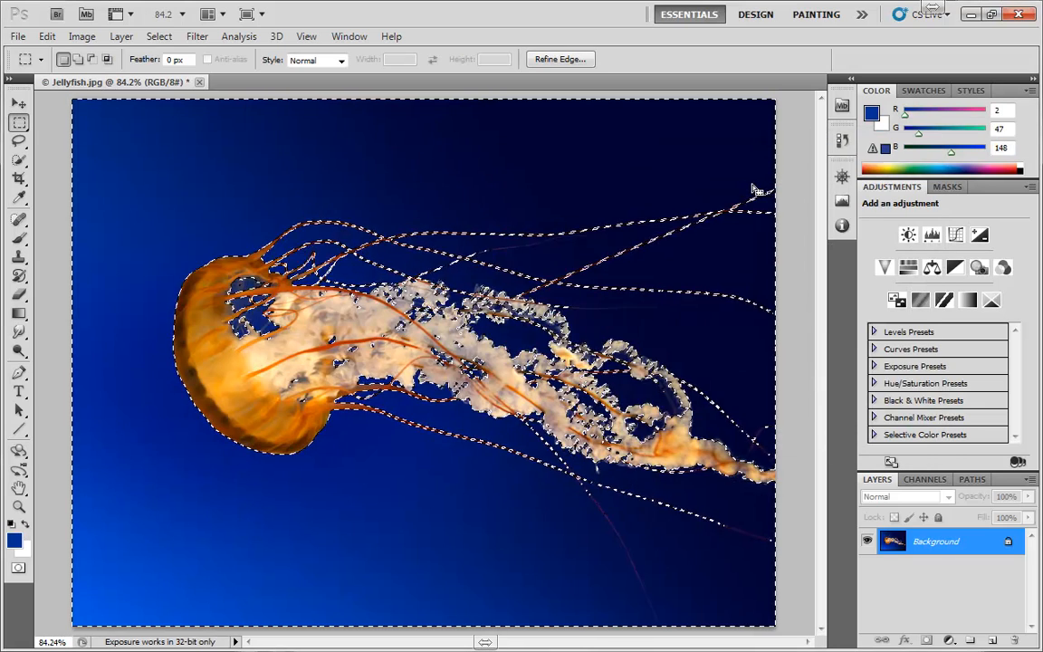
- Add a Solid Color fill layer over the selected background and set its color to green 289402
click(949, 639)
click(930, 306)
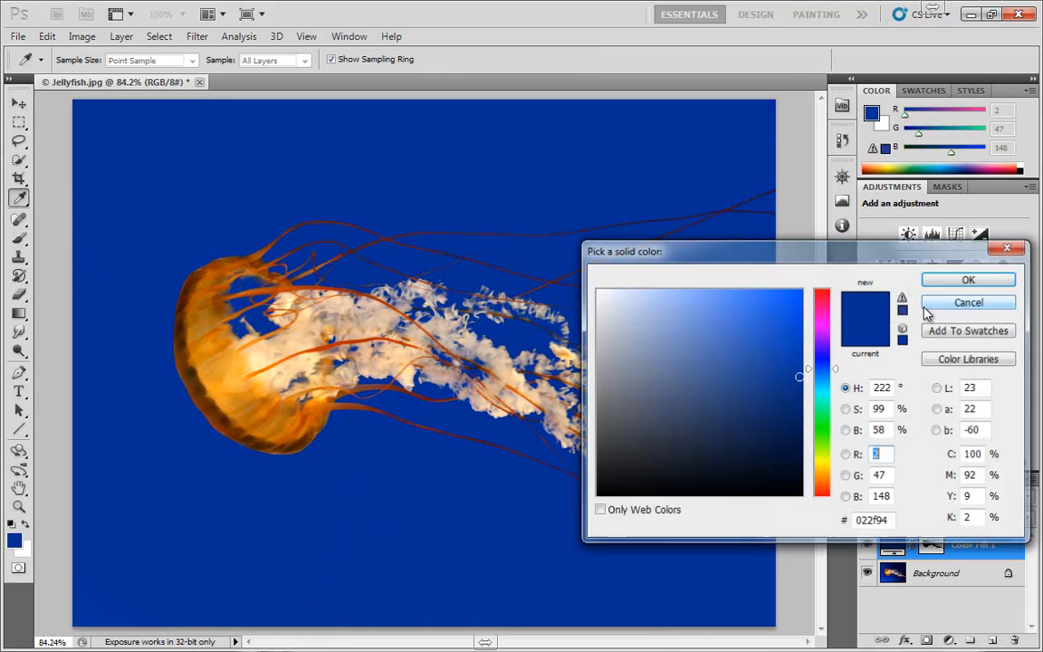
click(824, 422)
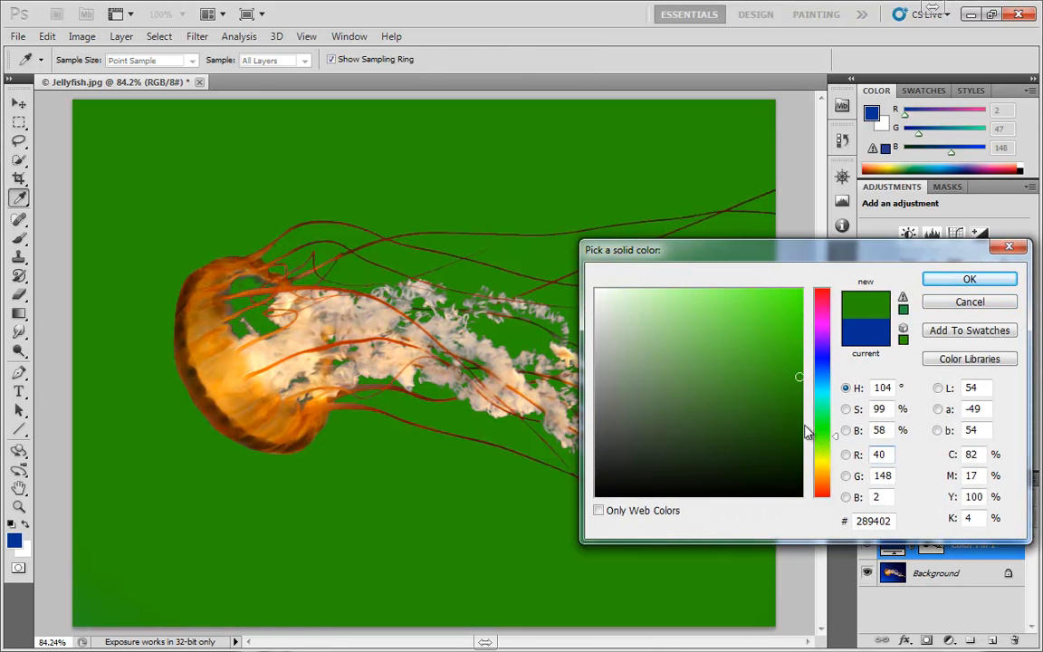
click(968, 279)
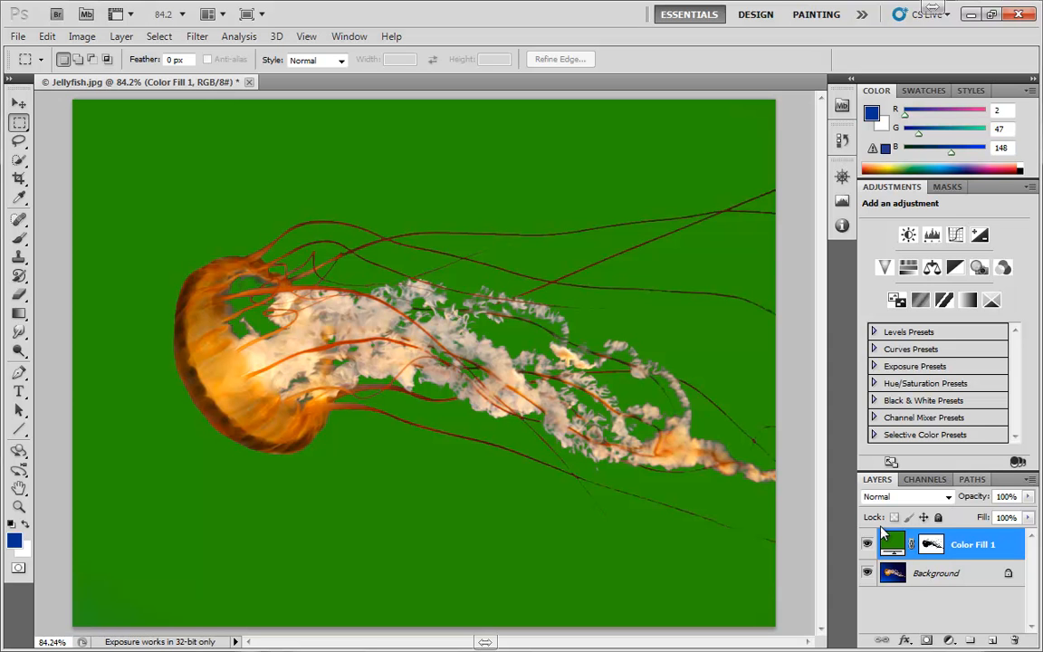
- Try Overlay and settle on Color as the green fill layer's blend mode, lowering its opacity to 0% and restoring it to 100%
click(947, 498)
click(814, 270)
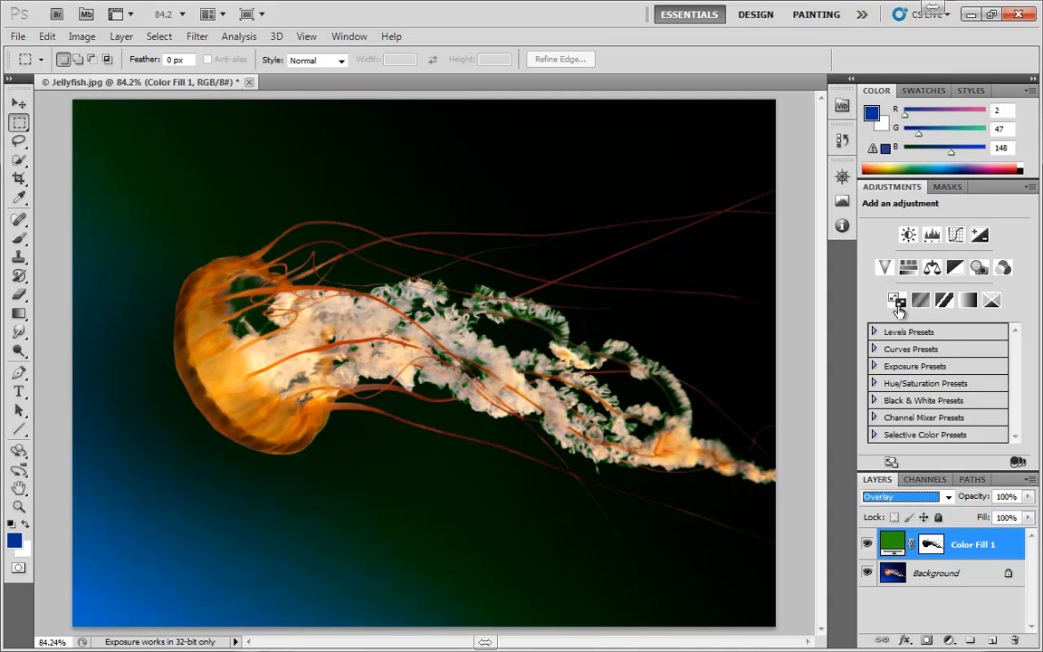
click(947, 496)
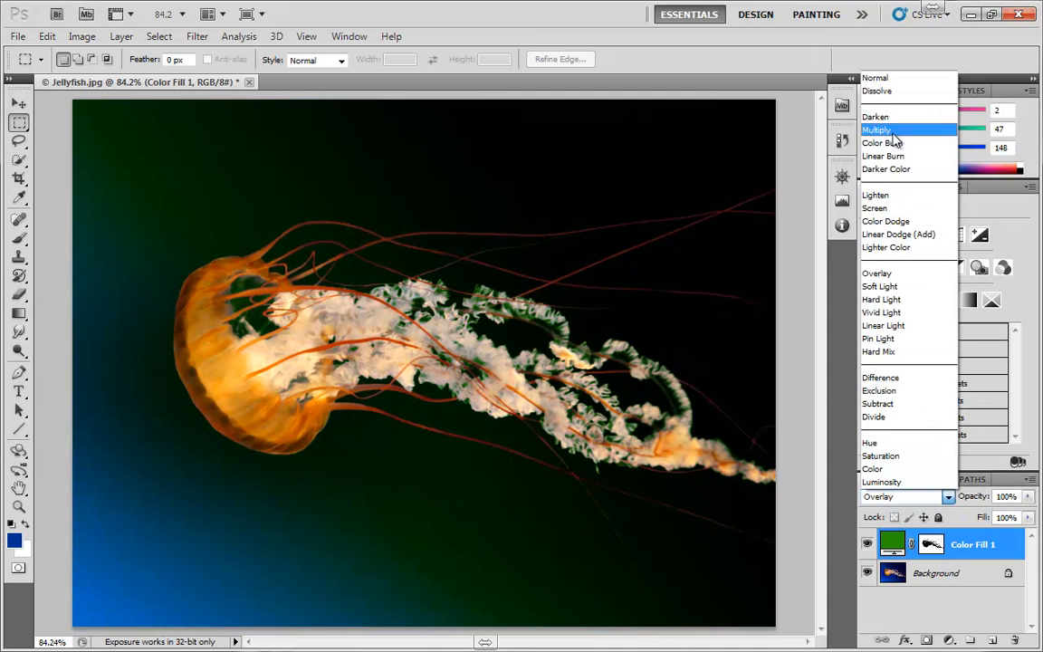
click(874, 468)
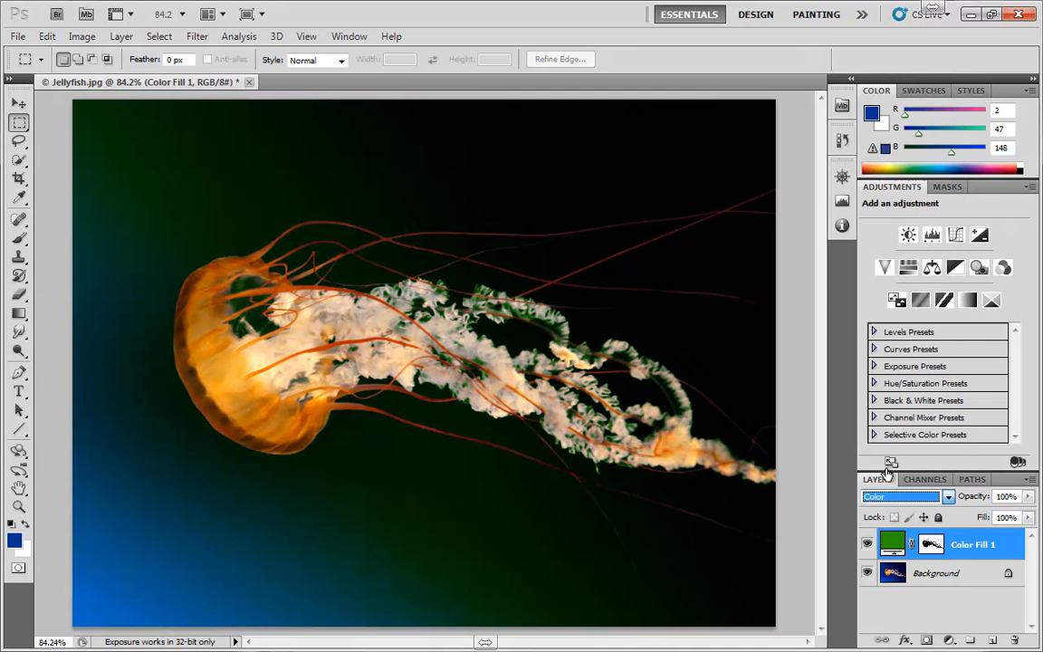
drag(1029, 498, 943, 514)
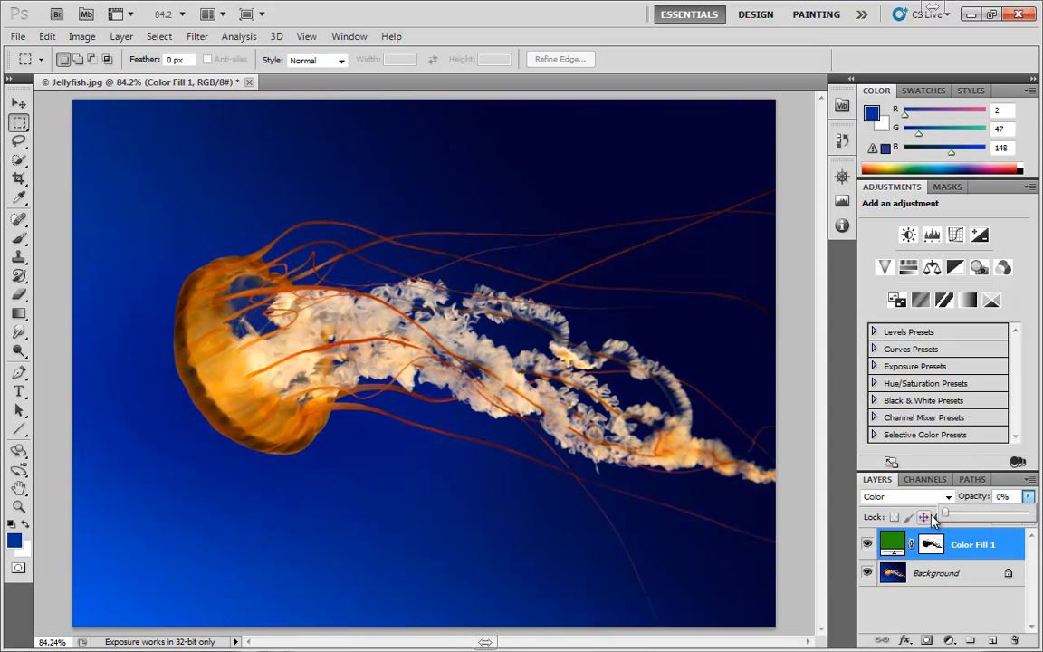
click(1032, 519)
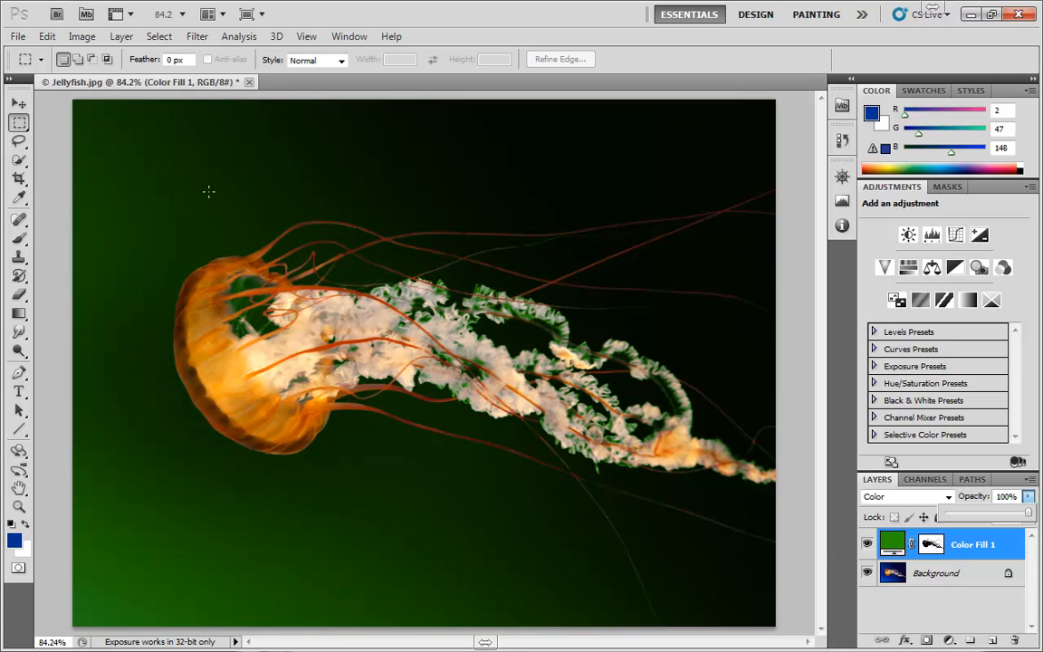
- Reopen Color Range, sample the green background above the jellyfish, and add samples across the area below and above it
click(160, 36)
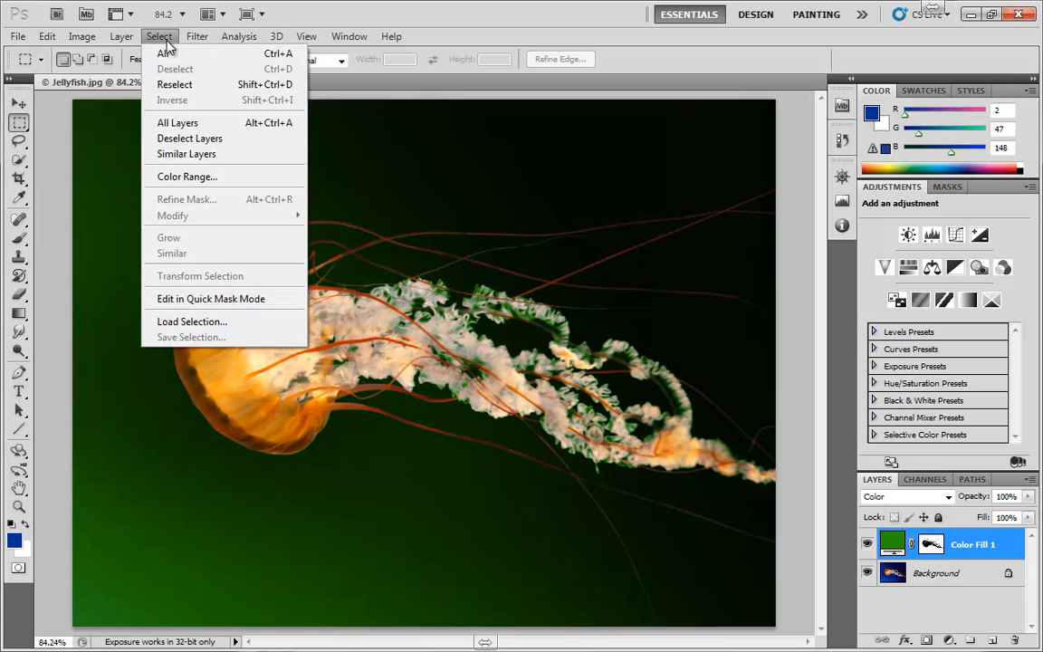
click(176, 174)
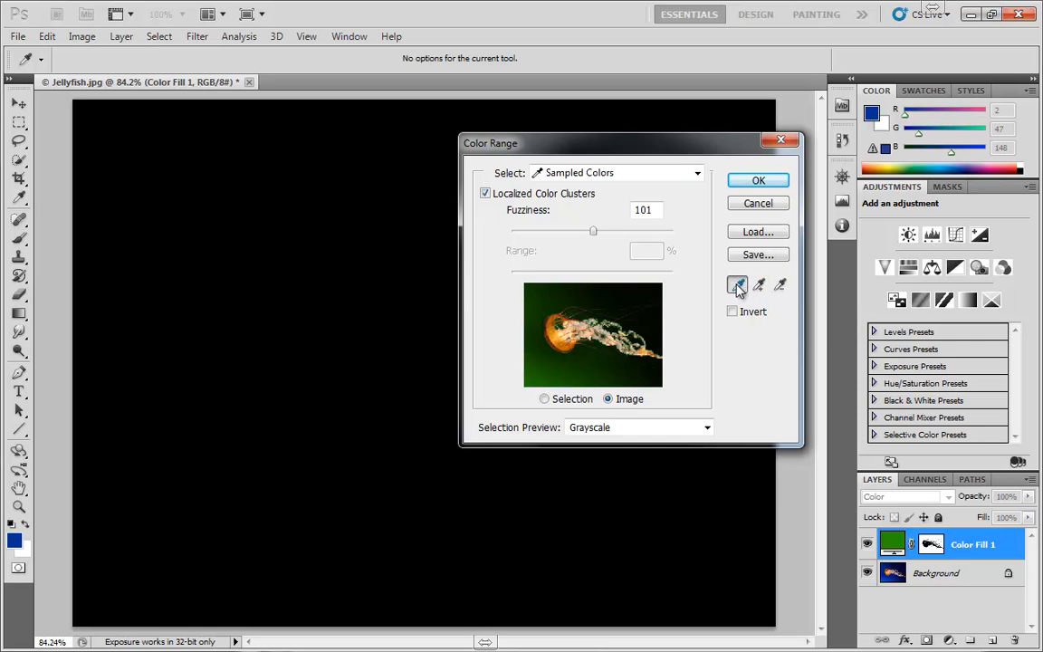
click(220, 226)
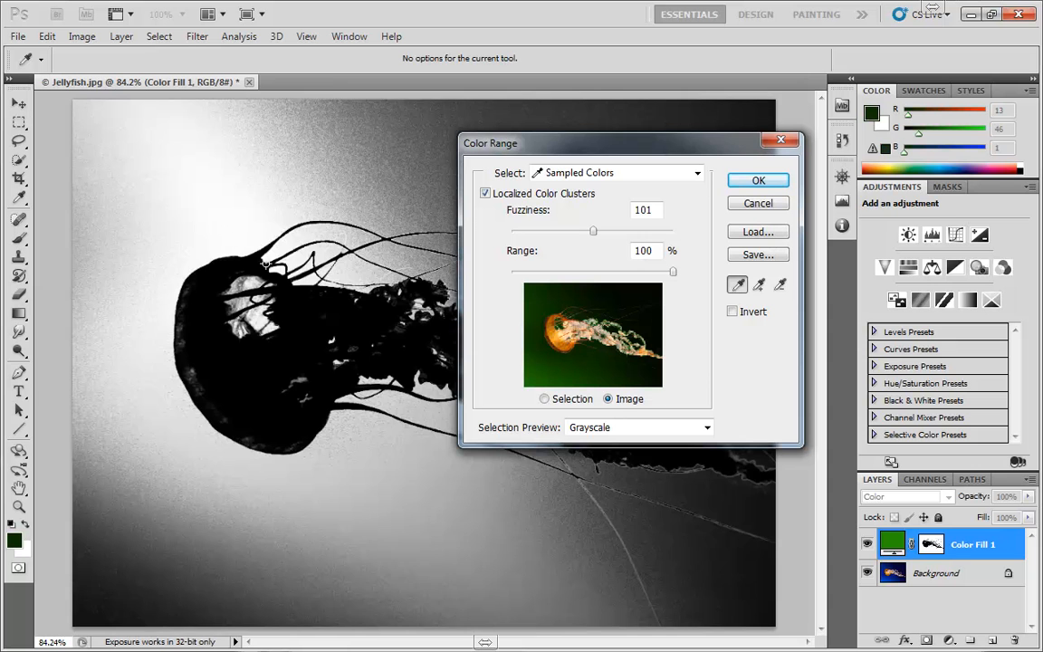
click(327, 134)
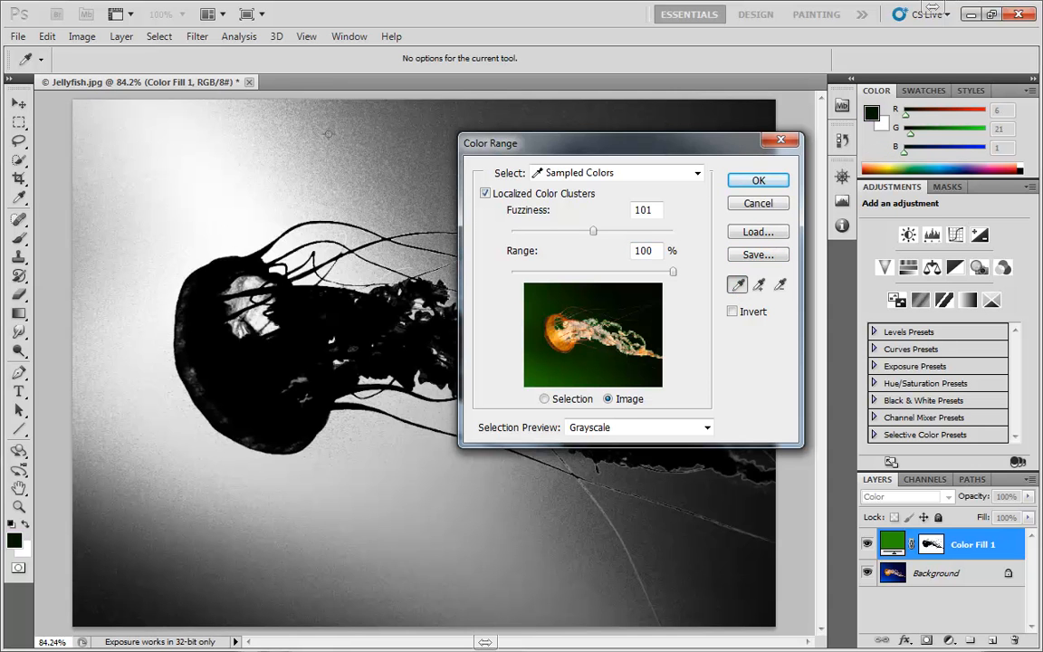
click(759, 284)
click(398, 541)
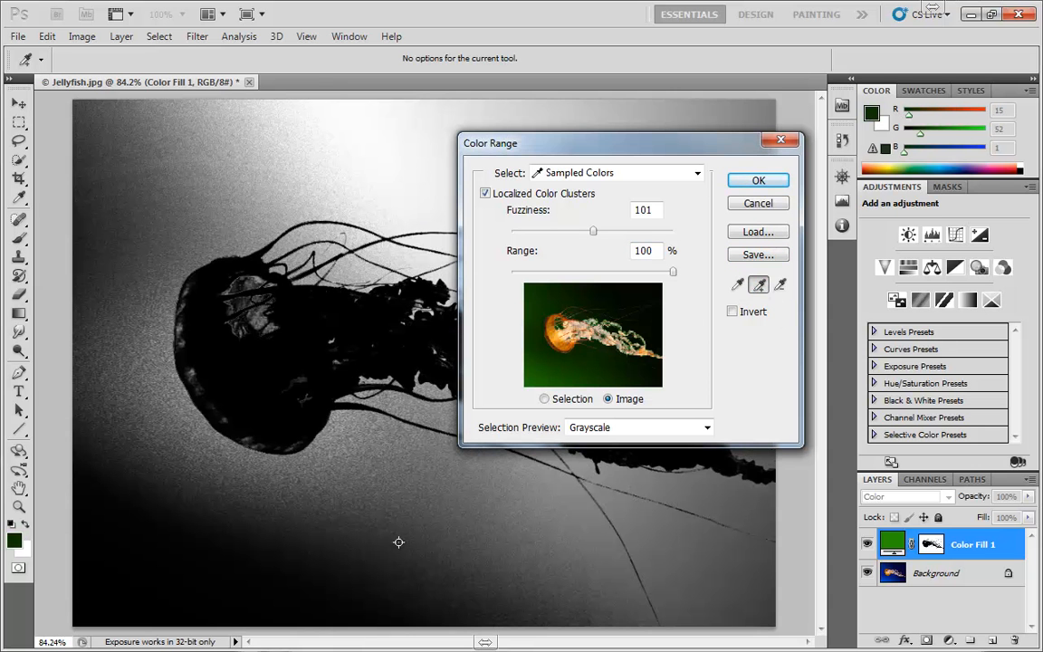
mouse_move(398, 541)
mouse_down()
mouse_move(177, 557)
mouse_move(139, 507)
mouse_move(116, 248)
mouse_move(146, 214)
mouse_move(290, 160)
mouse_up()
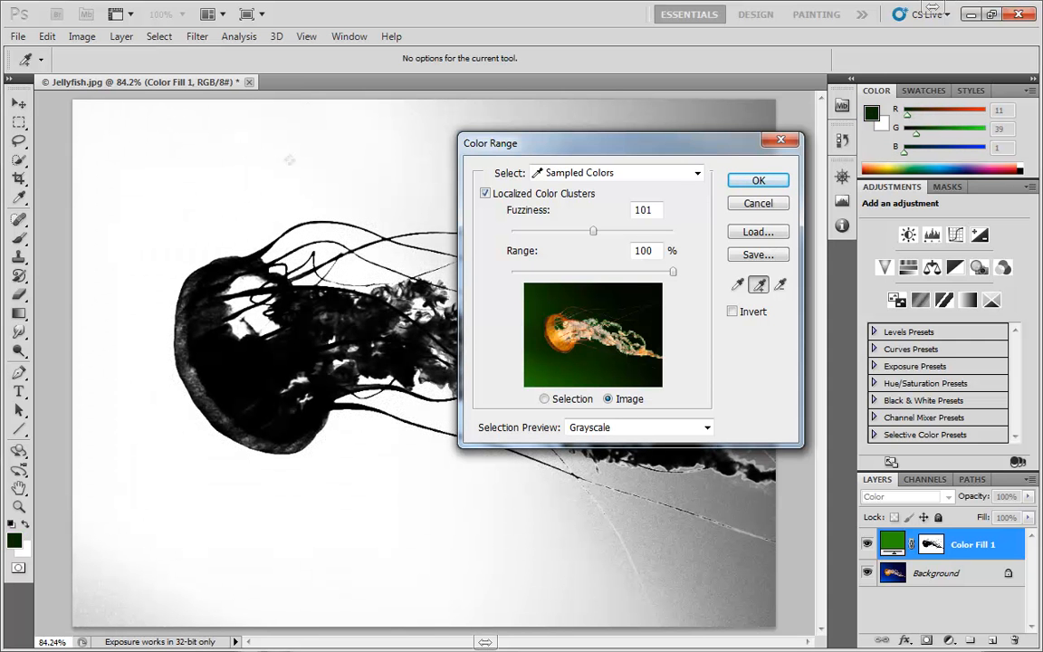
- Subtract a green sample below the jellyfish, toggle Invert on and off to compare the previews, and cancel Color Range
click(779, 284)
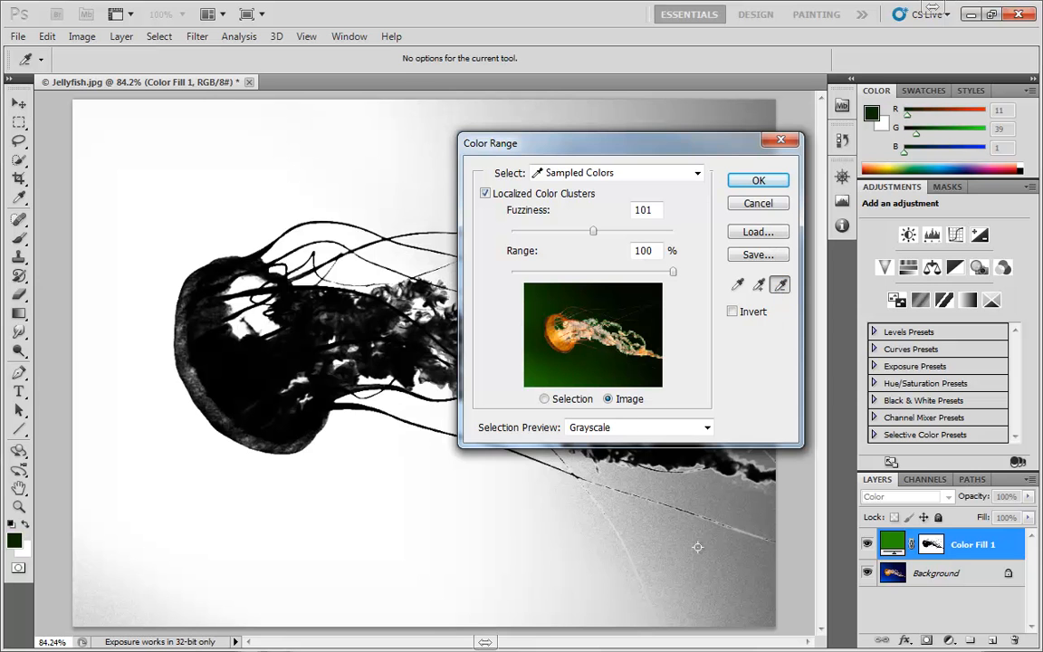
click(505, 559)
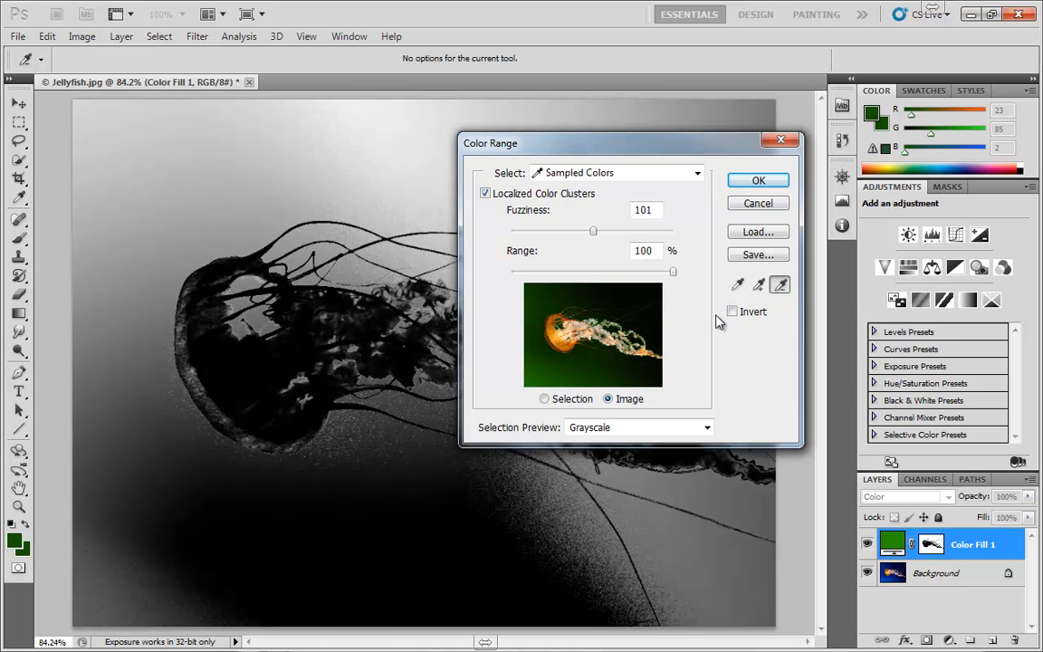
click(731, 312)
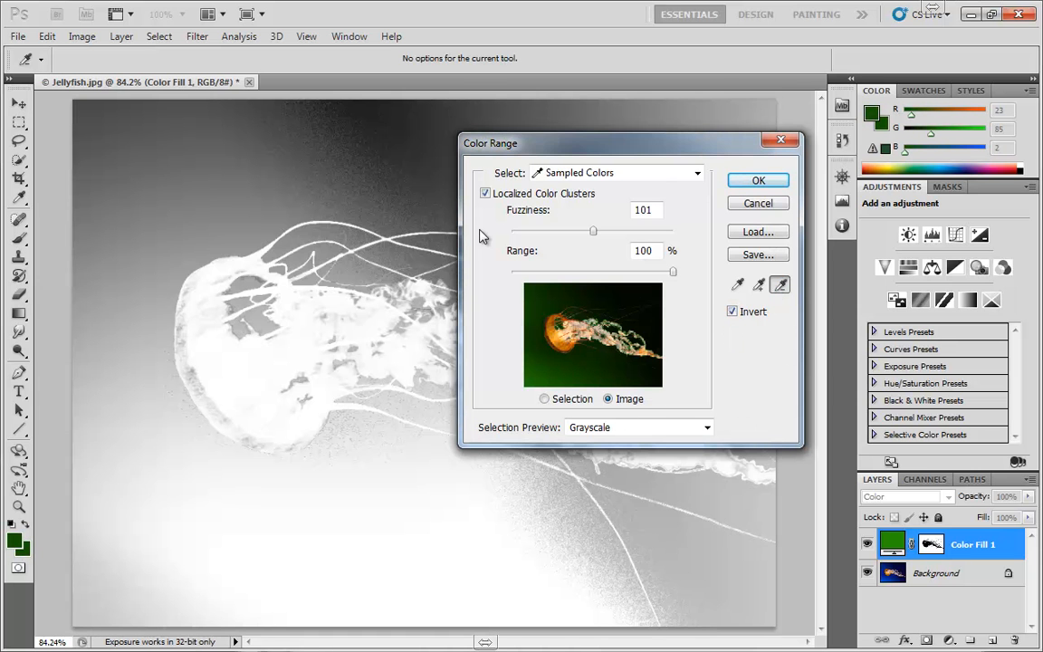
click(731, 311)
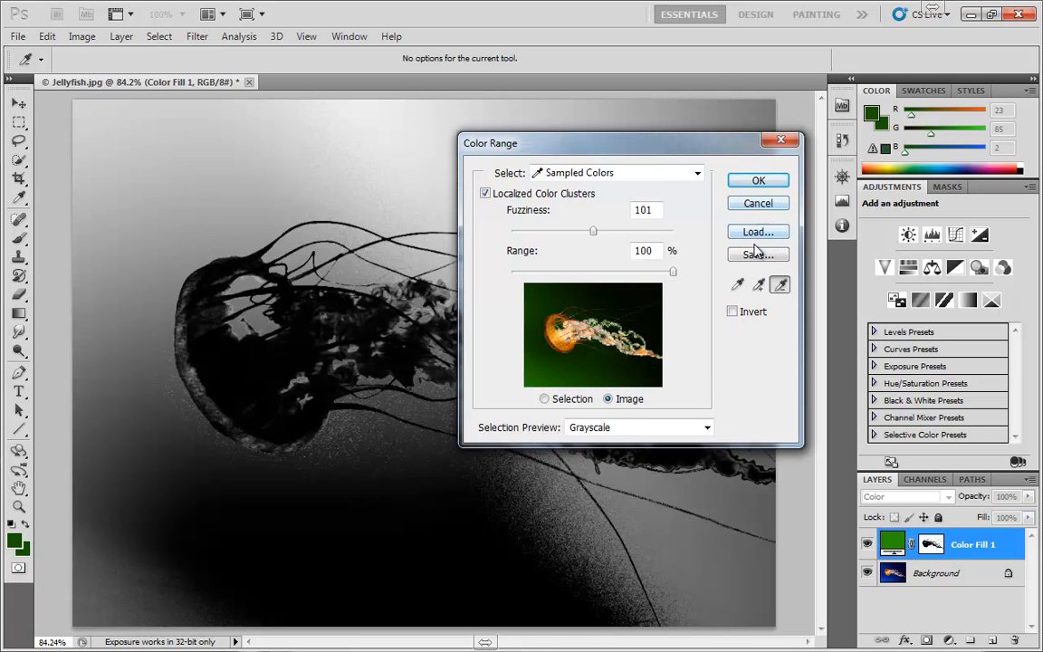
click(758, 204)
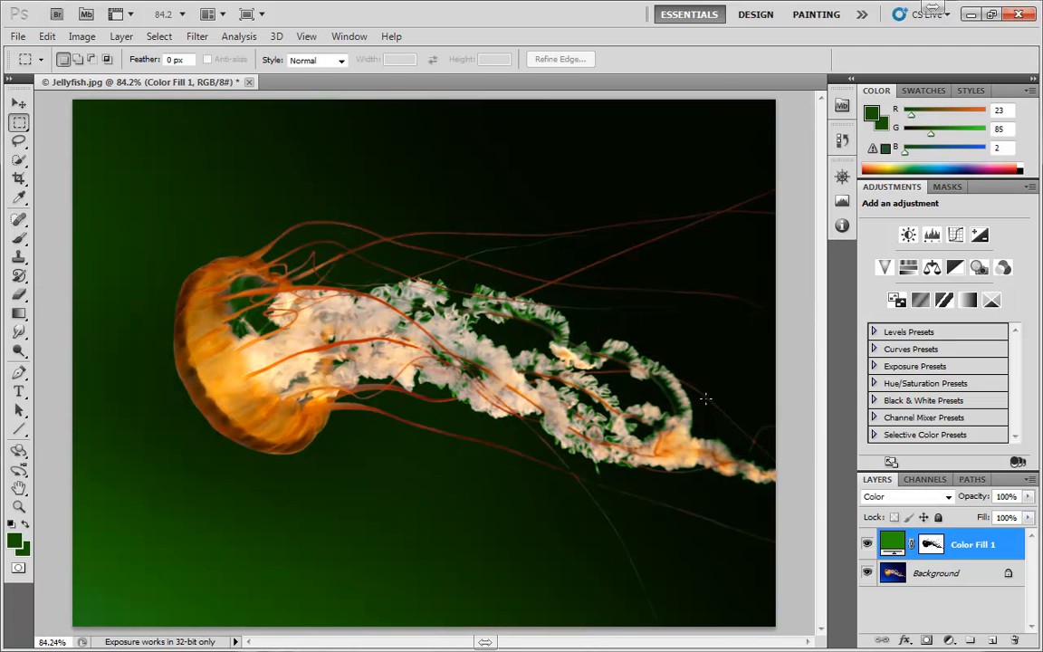
- Delete the green Color Fill 1 layer
drag(896, 544, 1014, 641)
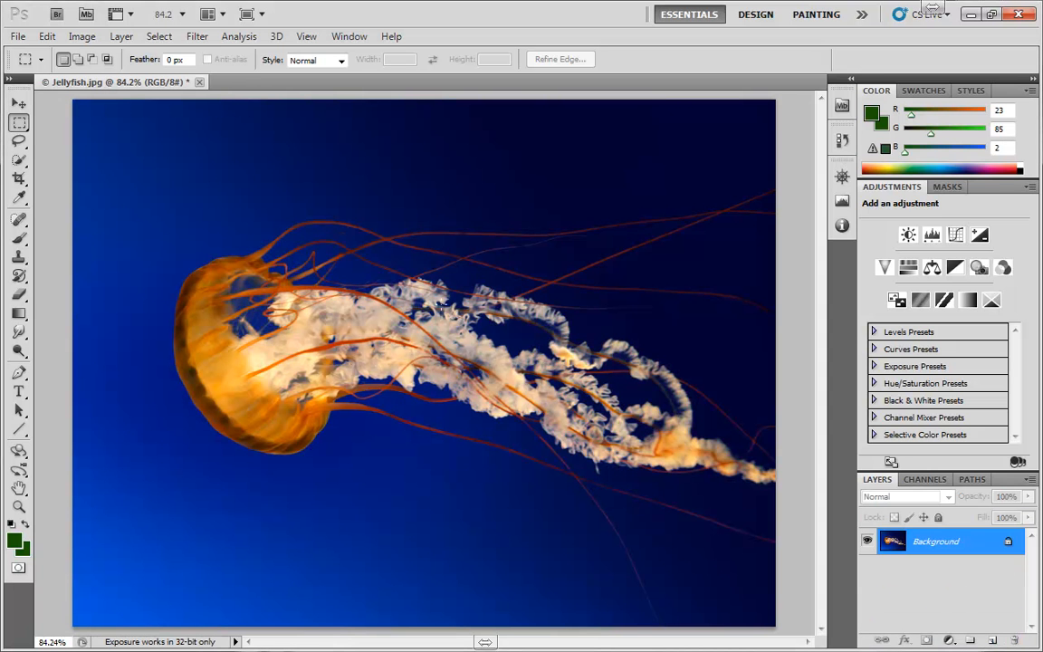